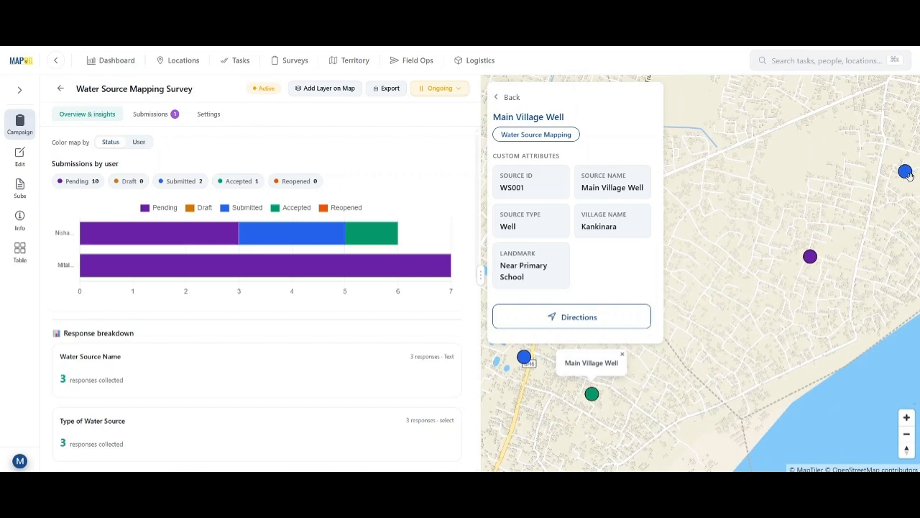
Show the Chingsura Water Tap marker's details, then go back to viewing all markers.
click(904, 171)
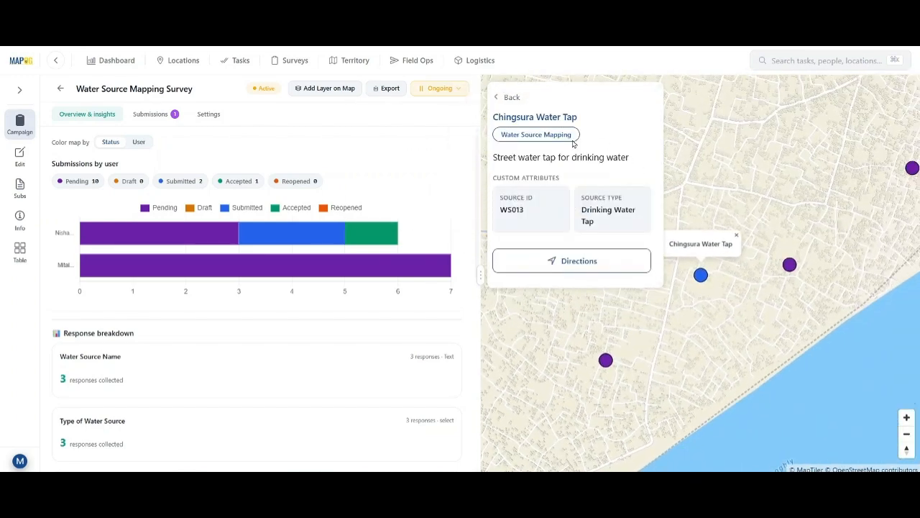
click(497, 99)
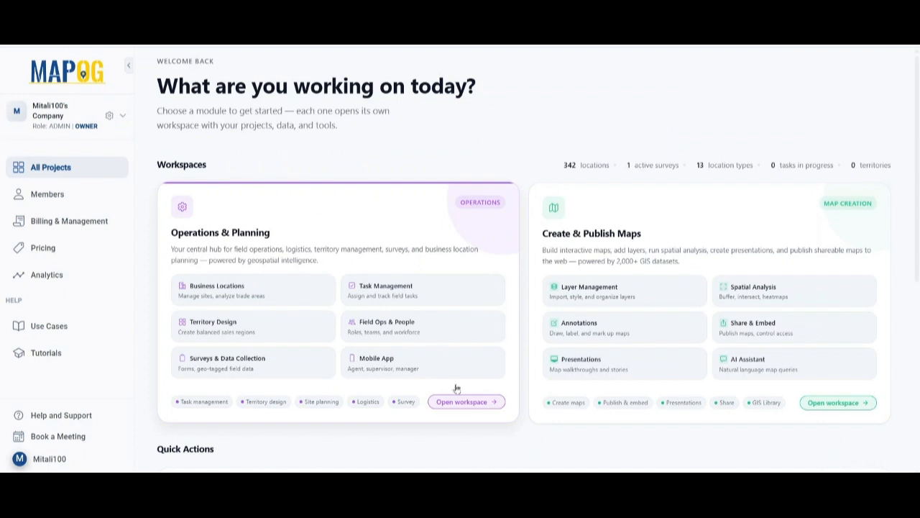
Under Operations & Planning > Locations, add a location type named Water Source Mapping coloured indigo.
click(468, 402)
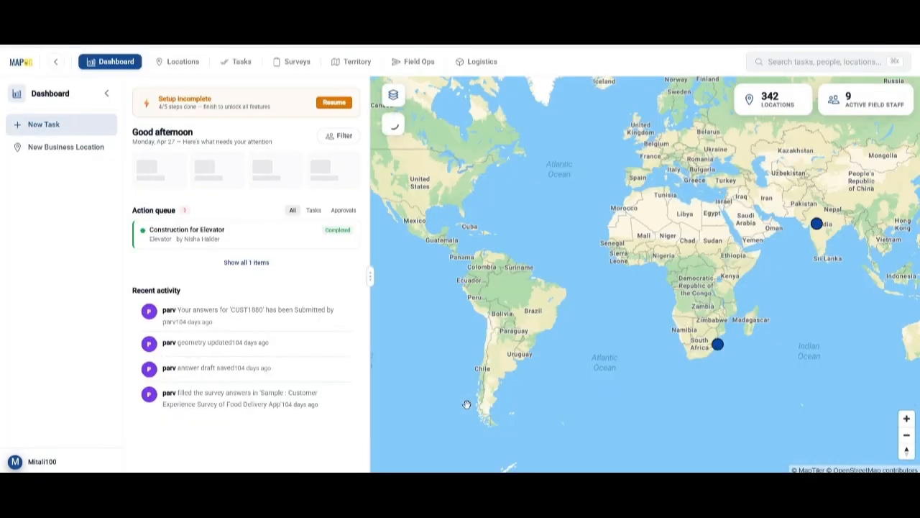
click(188, 63)
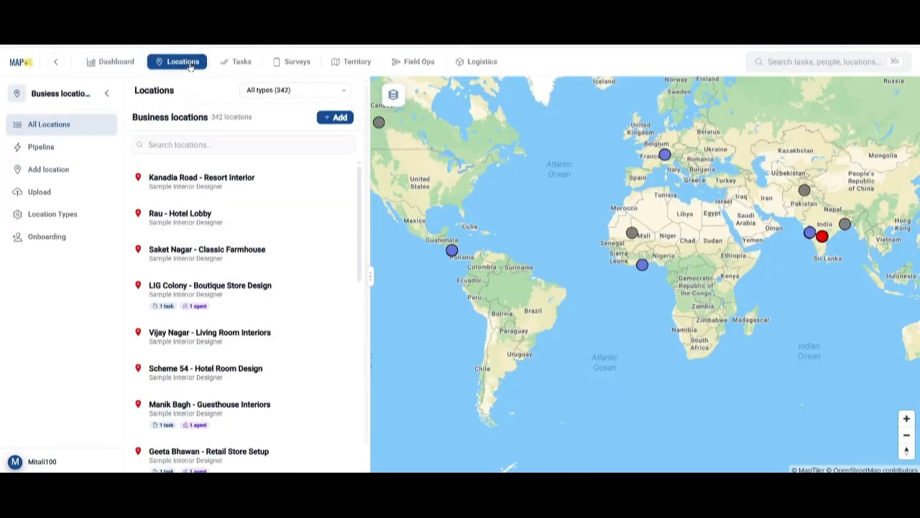
click(330, 119)
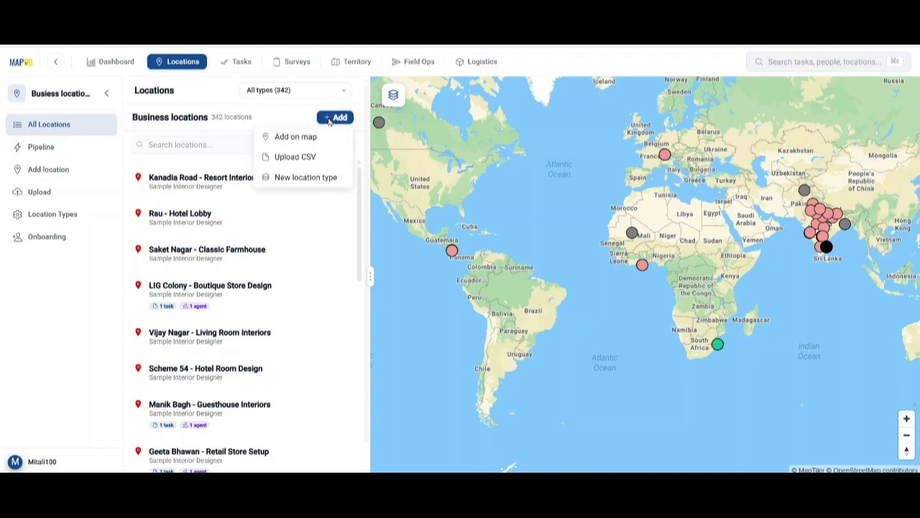
click(305, 177)
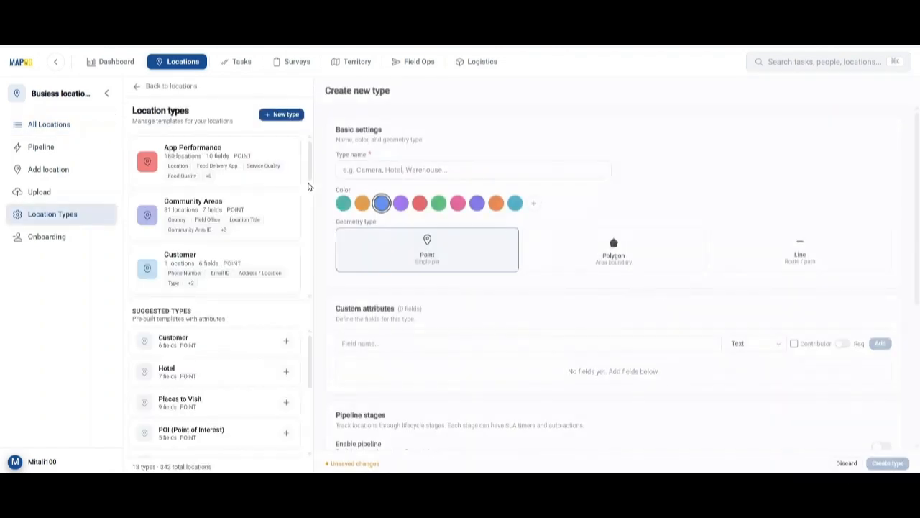
text(Water Source Mapping)
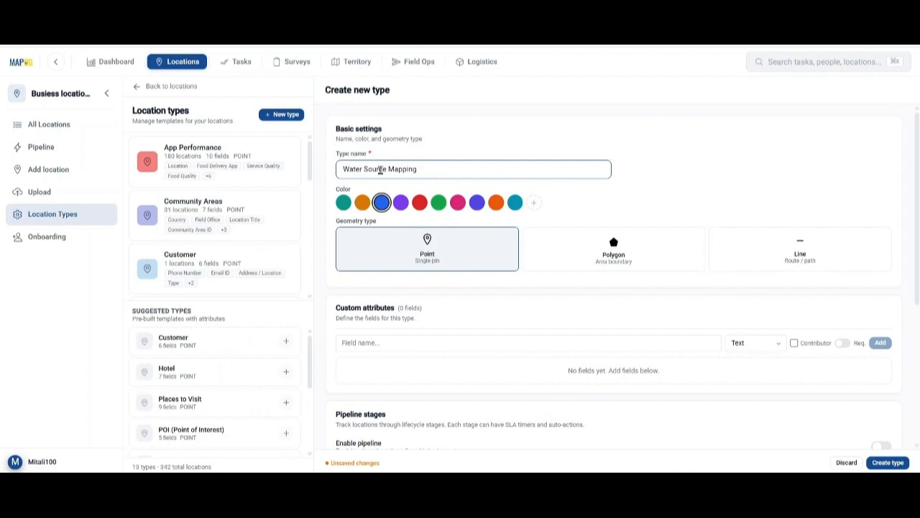
click(476, 202)
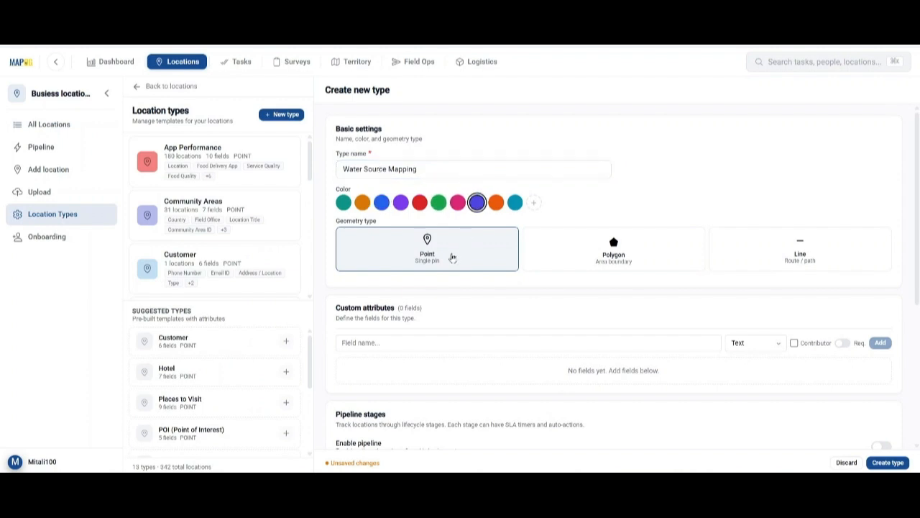
Add custom fields Source ID (Text) and Source Name to the type.
click(447, 347)
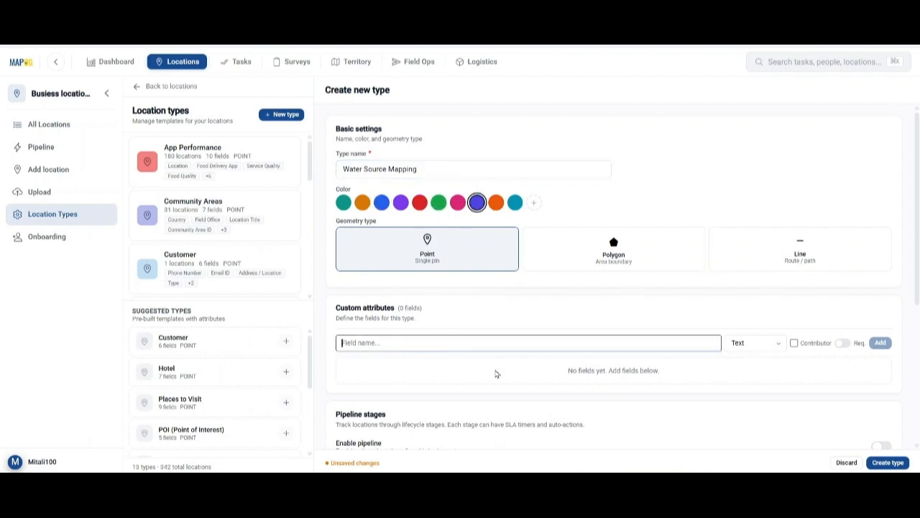
text(Source ID)
click(755, 343)
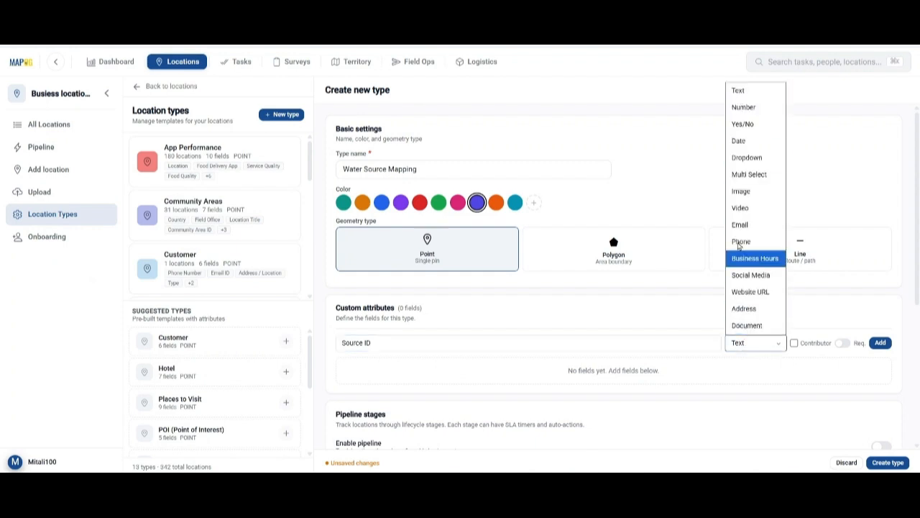
click(739, 91)
click(880, 343)
scroll(568, 341, down, 2)
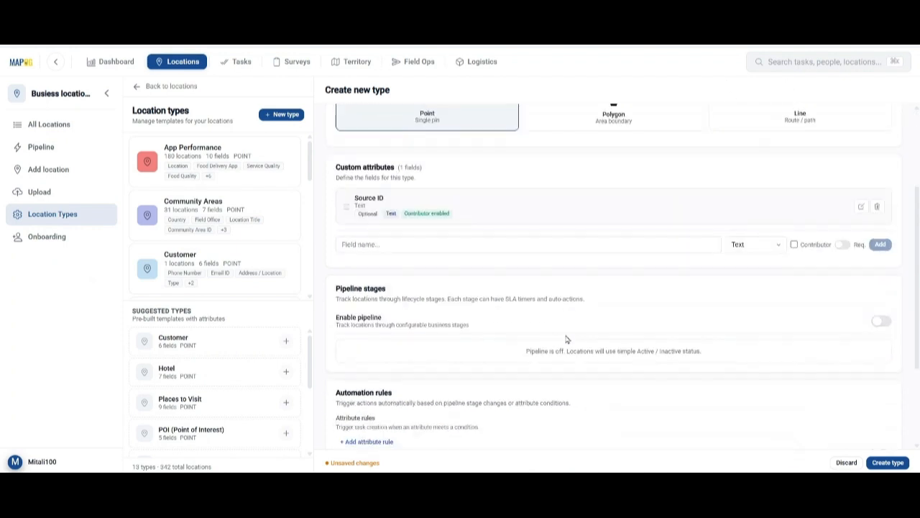
click(427, 244)
text(Source Name)
click(880, 245)
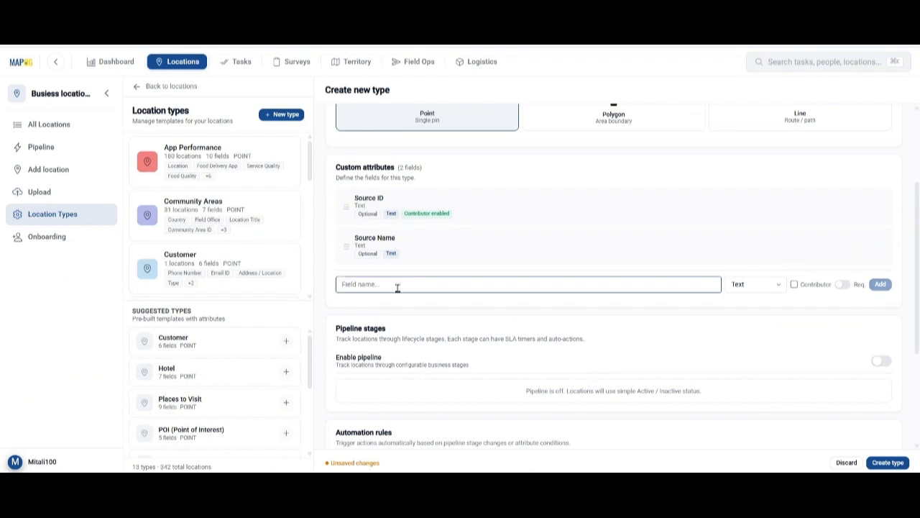
Add a contributor-fillable Source Type dropdown field with options Well, Pond and Hand Pump.
click(396, 286)
text(Source Type)
click(794, 284)
click(755, 284)
click(748, 100)
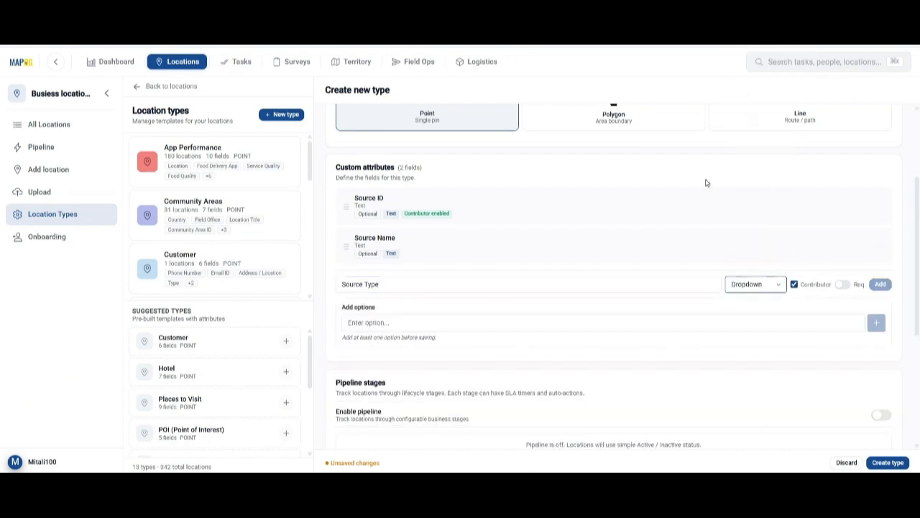
click(420, 322)
text(Well)
key(Return)
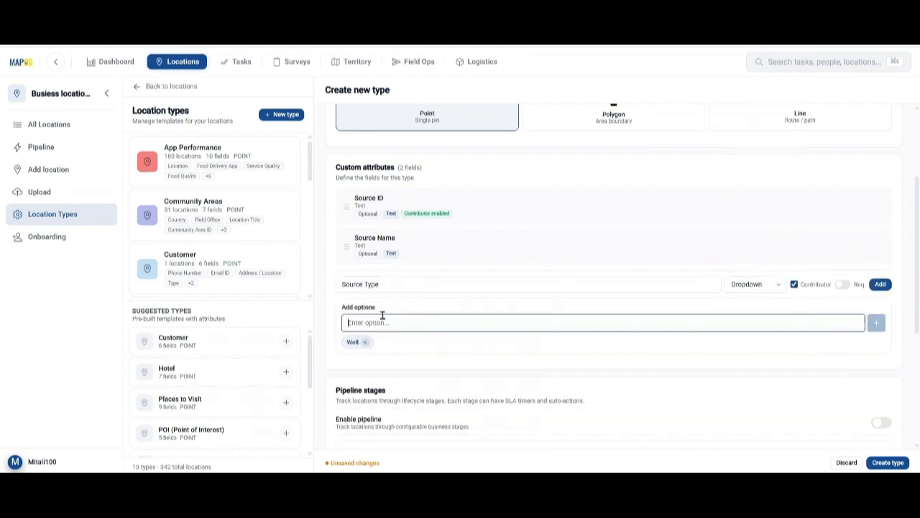
text(Pond)
click(876, 323)
click(511, 323)
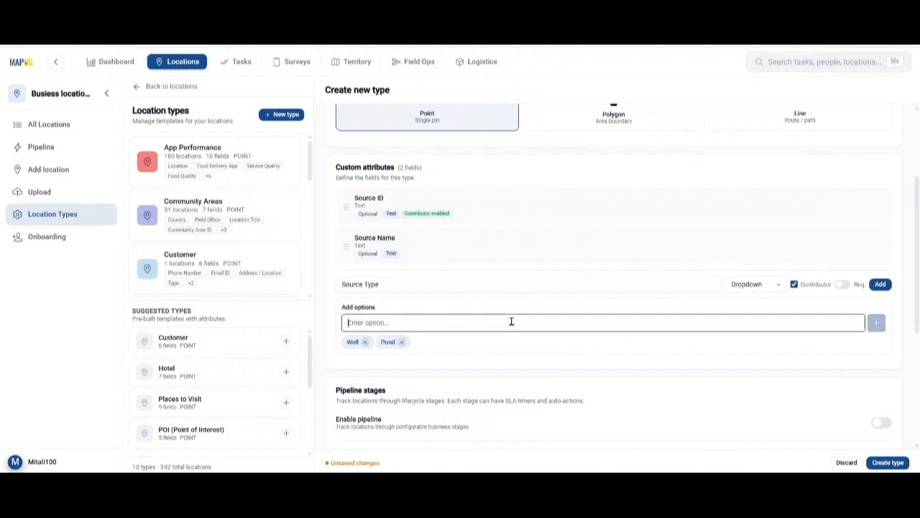
text(Hand Pum)
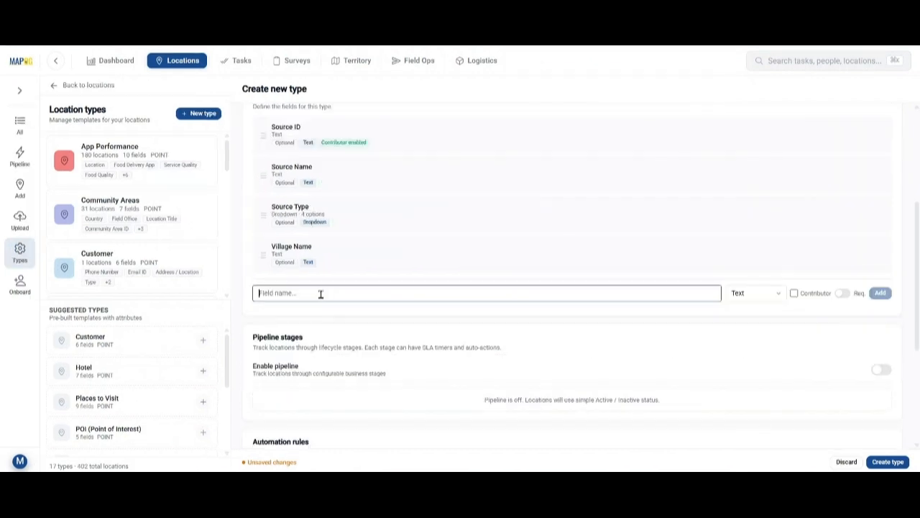
Add a contributor-fillable Landmark field and save the Water Source Mapping type.
text(Landmark)
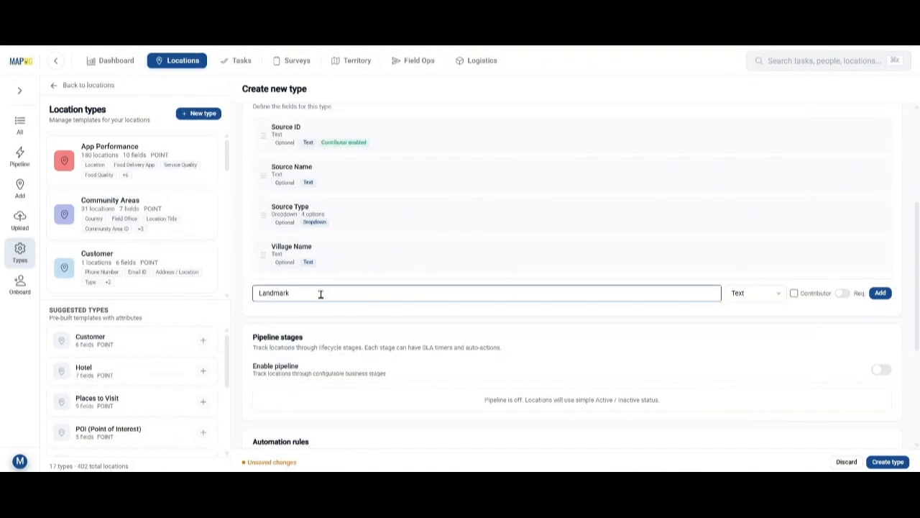
click(794, 294)
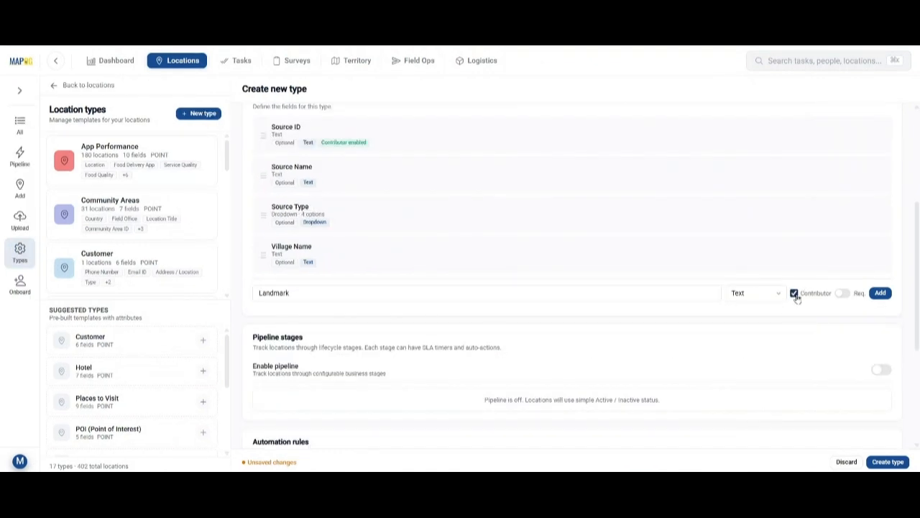
click(881, 293)
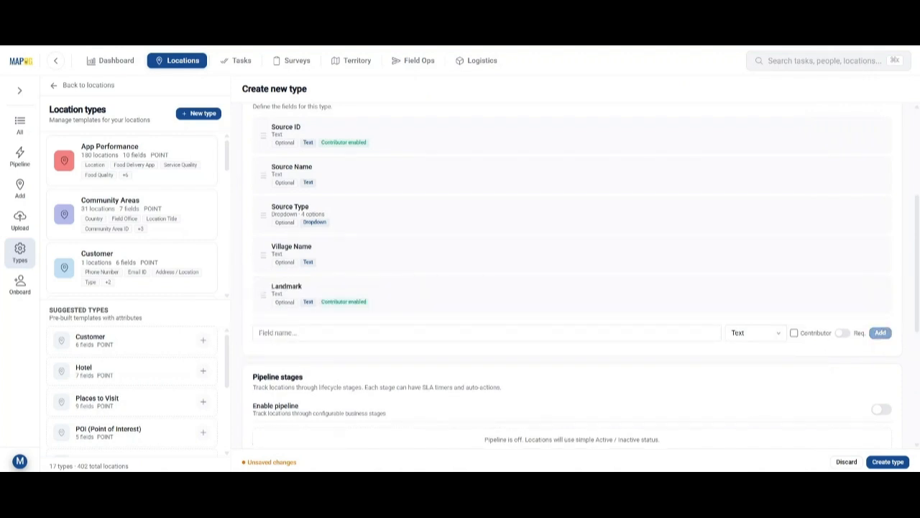
scroll(641, 400, up, 3)
scroll(643, 401, down, 3)
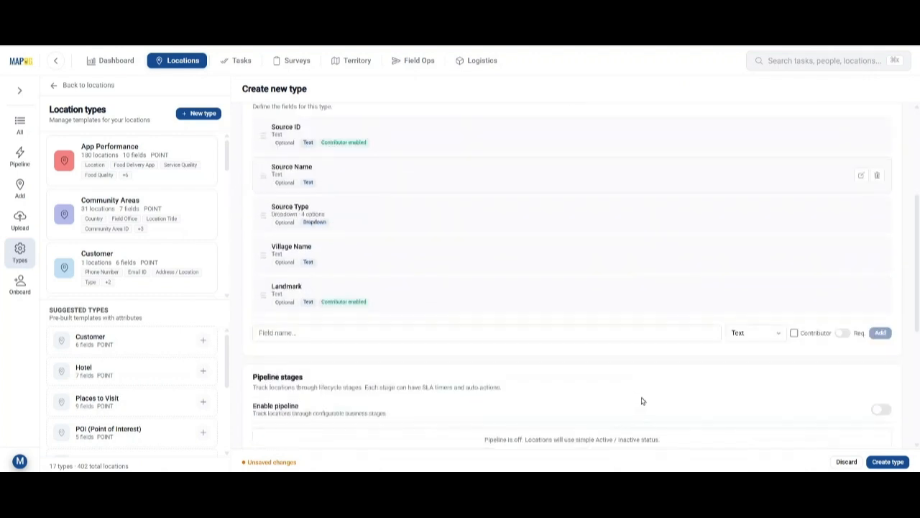
click(886, 462)
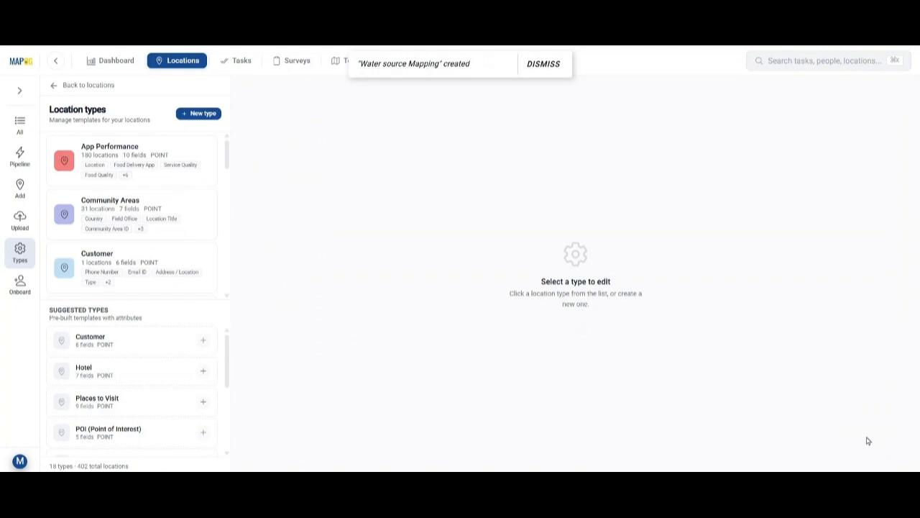
Open the saved Water Source Mapping type to review its fields, then go to Surveys.
scroll(97, 238, down, 10)
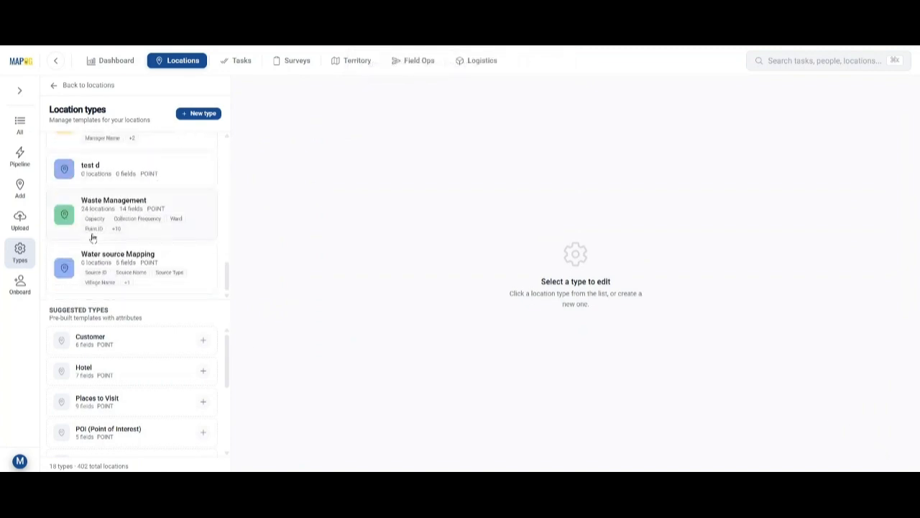
click(106, 260)
scroll(450, 275, down, 6)
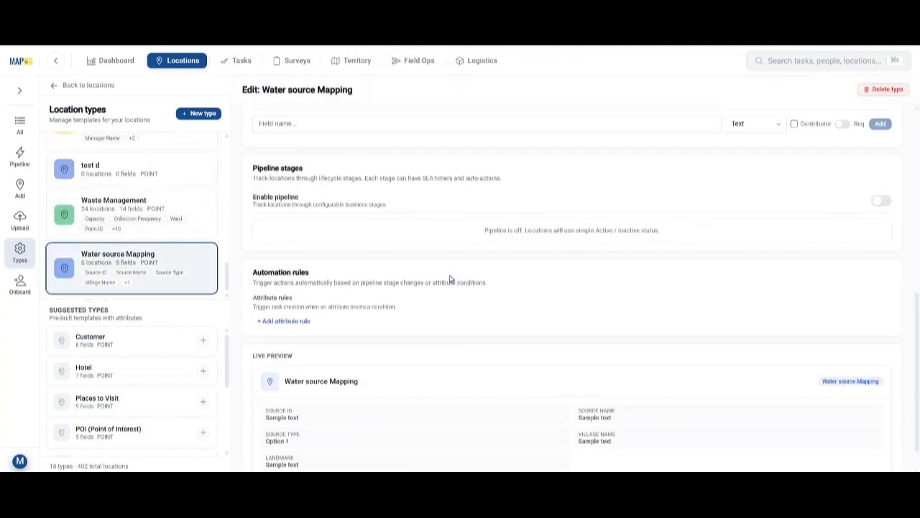
scroll(450, 279, up, 3)
scroll(451, 279, up, 5)
click(298, 68)
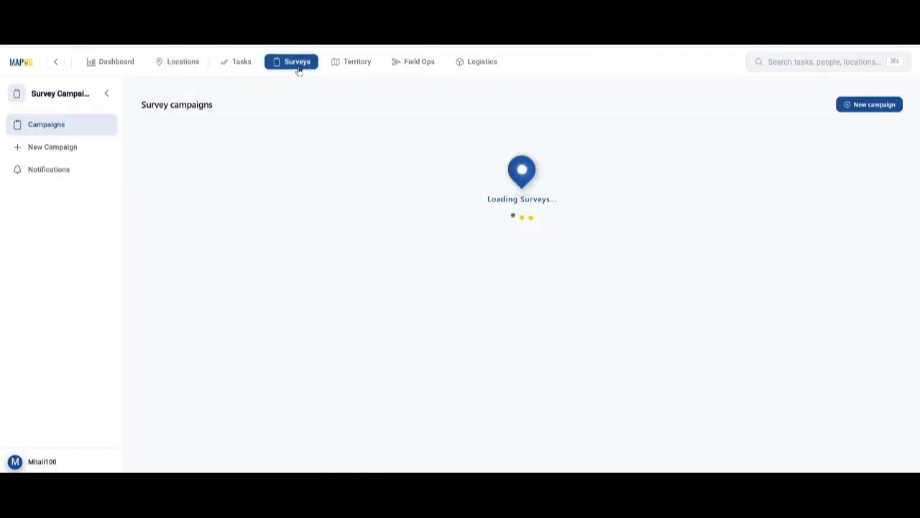
Start a new campaign titled 'Water Source Mapping Survey' with a description about mapping wells, ponds and hand pumps.
click(869, 105)
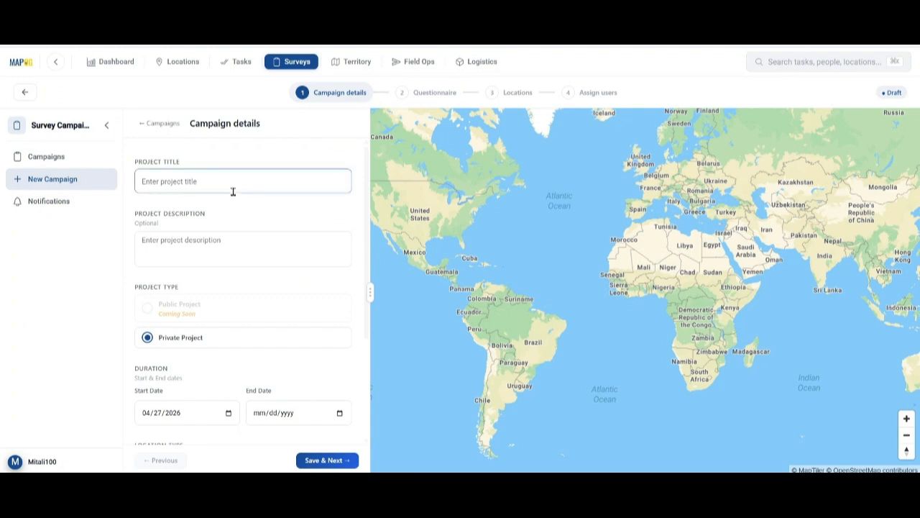
click(232, 191)
text(Water Source Mapping Survey)
click(234, 258)
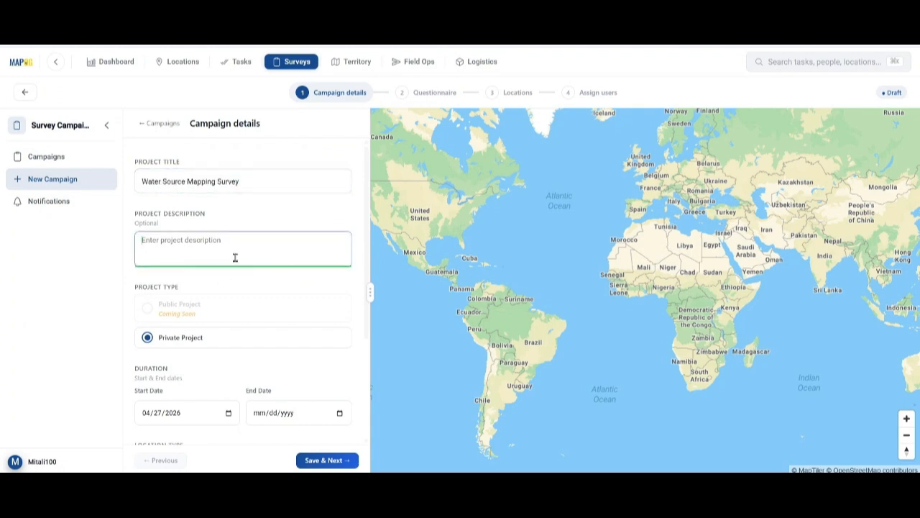
text(A location-based field survey project to map wells, ponds, hand pumps, and drinking water points for better water resource management and accessibility planning.)
Set end date 05/04/2026, point type Water Source Mapping, and allow contributors to edit locations.
scroll(194, 267, down, 1)
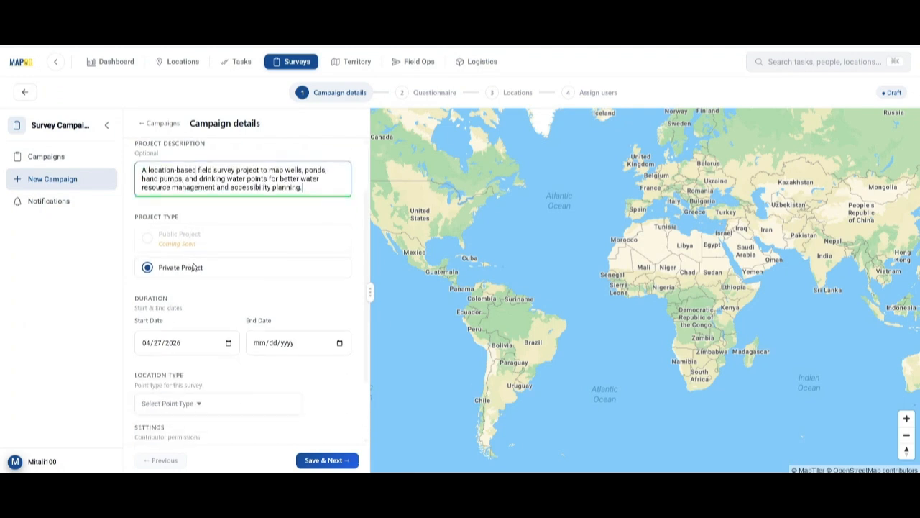
scroll(314, 288, down, 1)
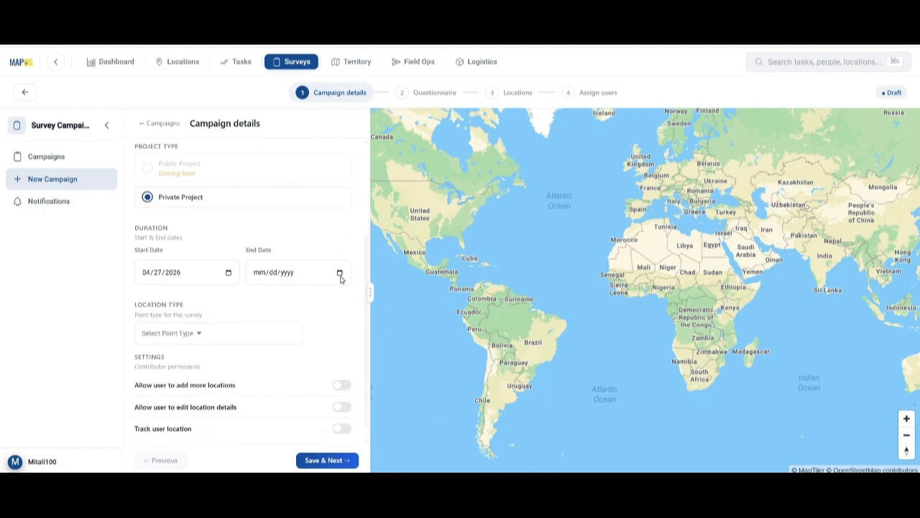
click(341, 278)
click(297, 413)
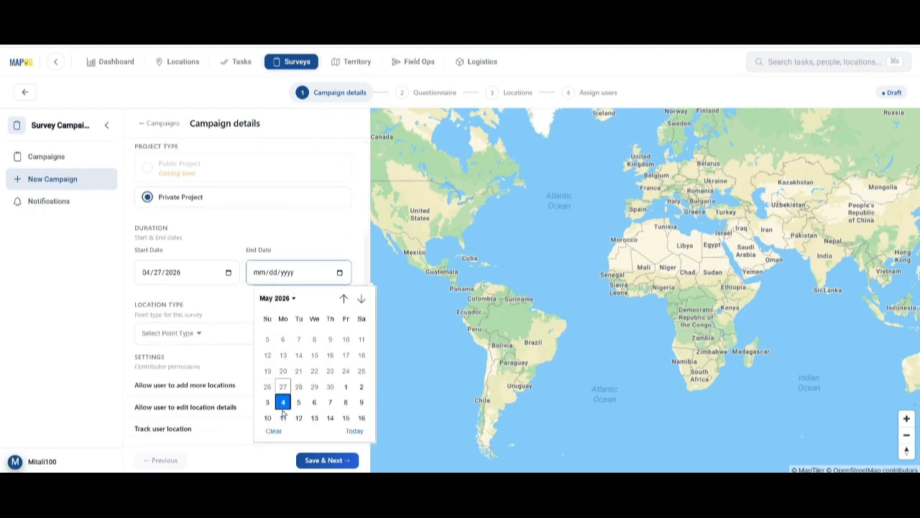
click(217, 322)
scroll(206, 403, down, 5)
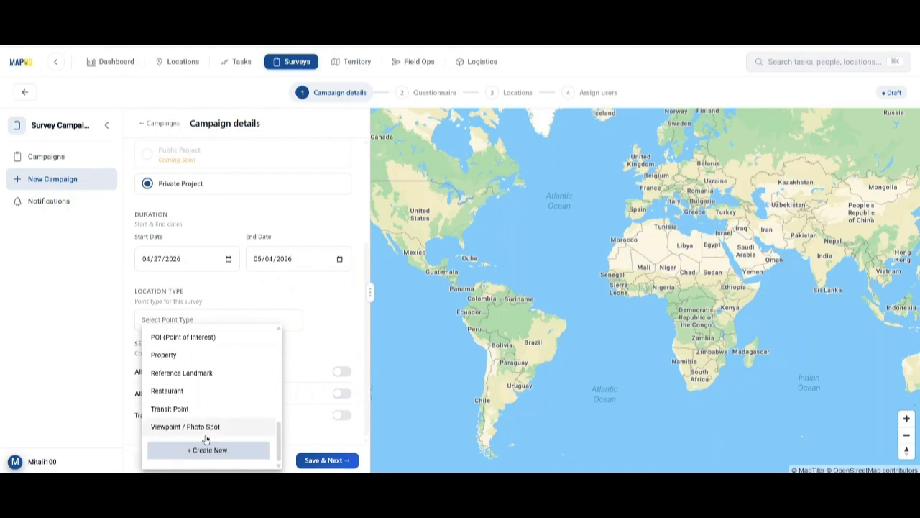
scroll(205, 424, up, 5)
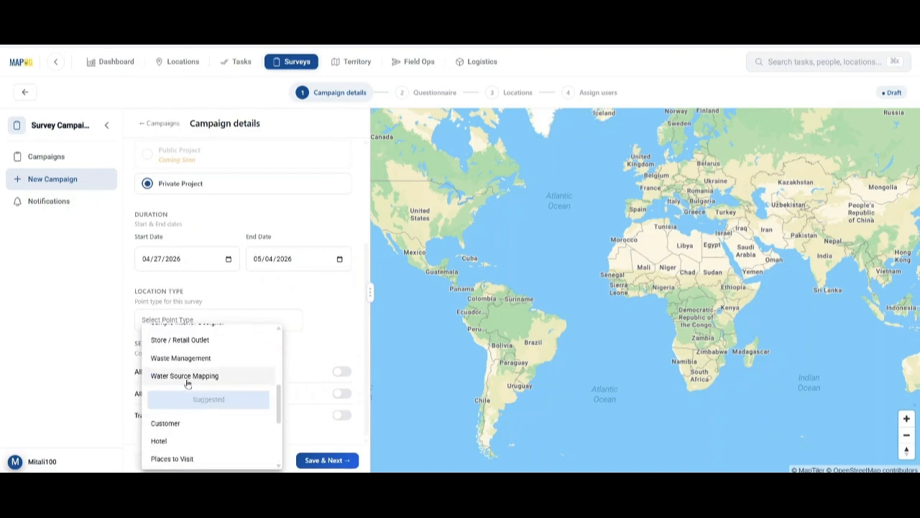
click(185, 377)
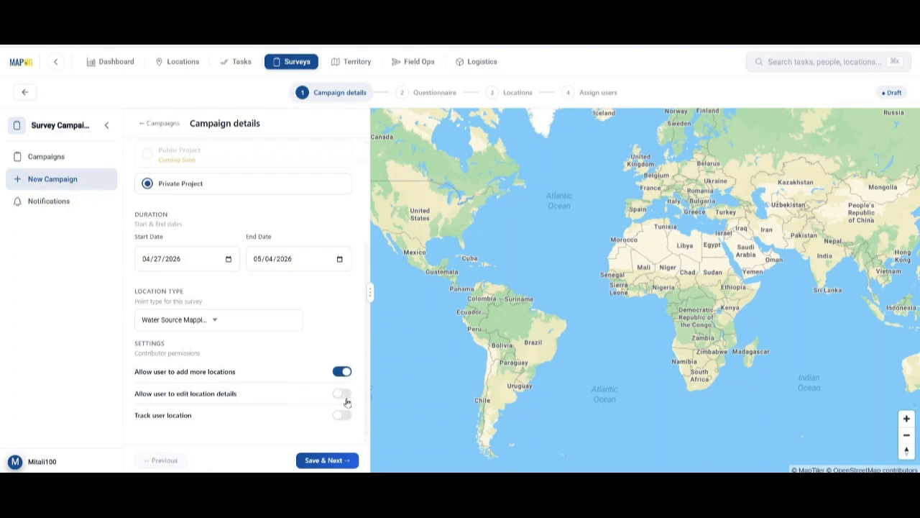
click(342, 395)
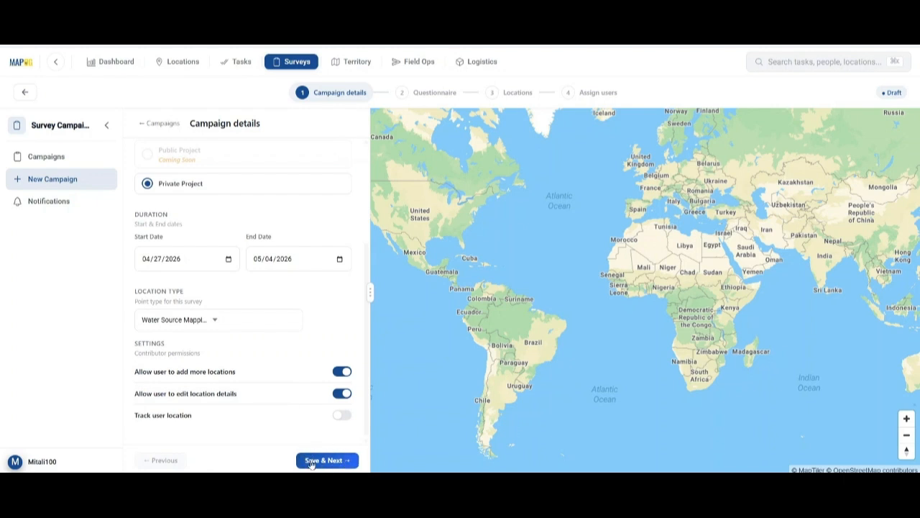
Save the campaign details and add a free-text question 'Water Source Name'.
click(324, 461)
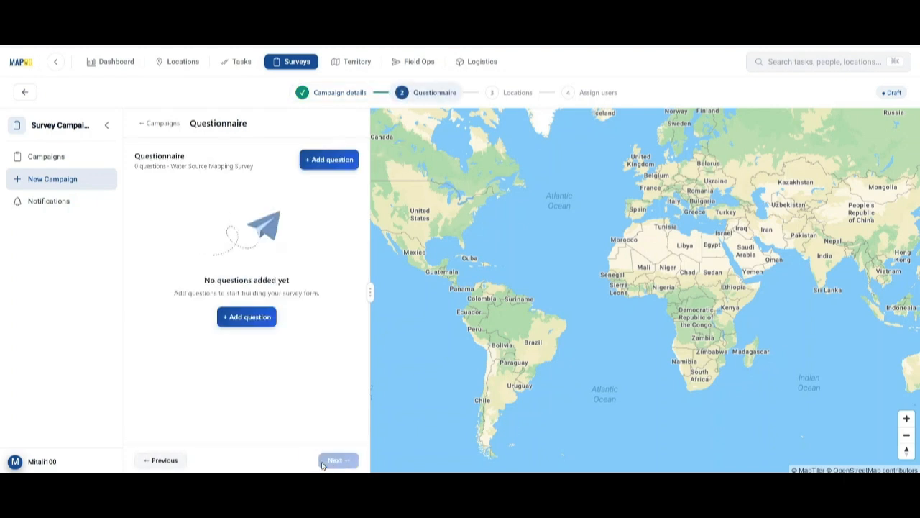
click(337, 159)
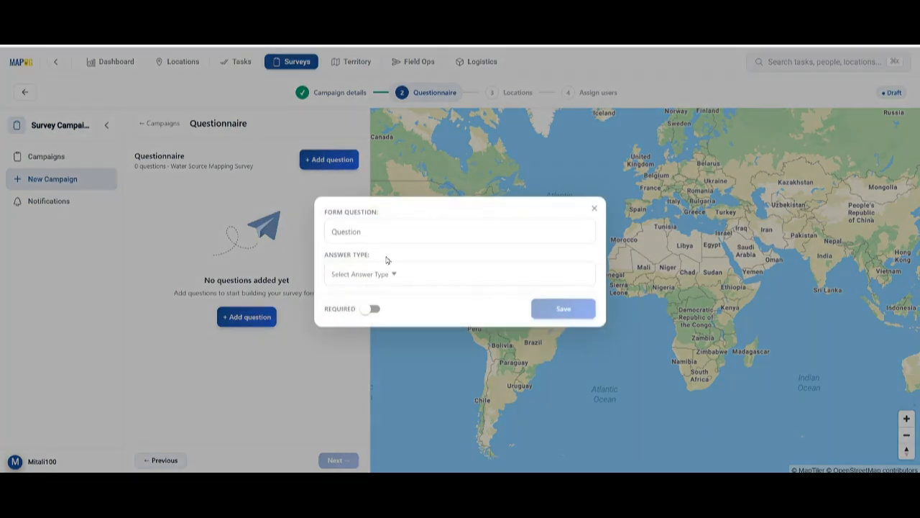
click(380, 233)
text(Water Source Name)
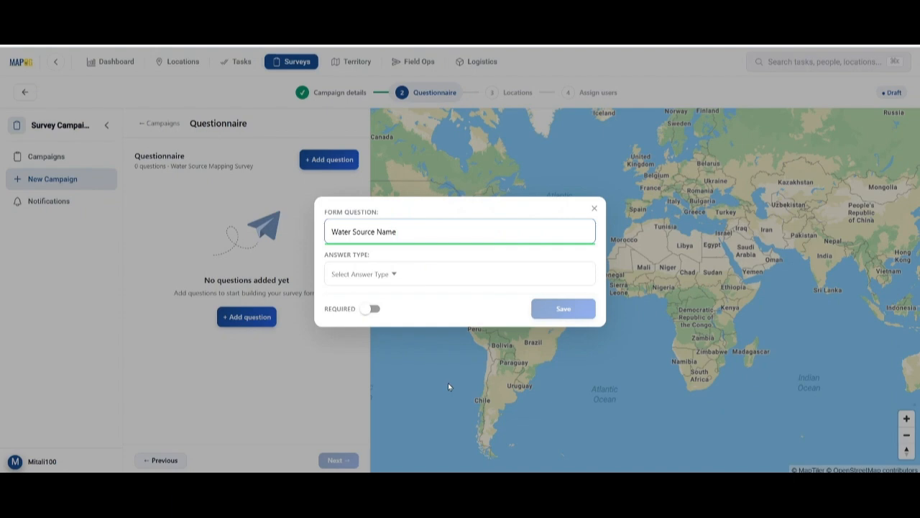
click(425, 272)
click(347, 293)
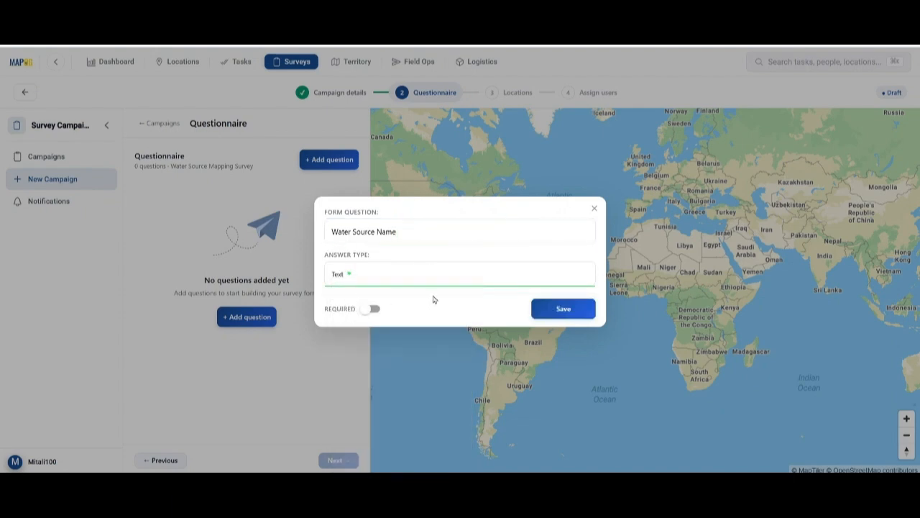
click(564, 310)
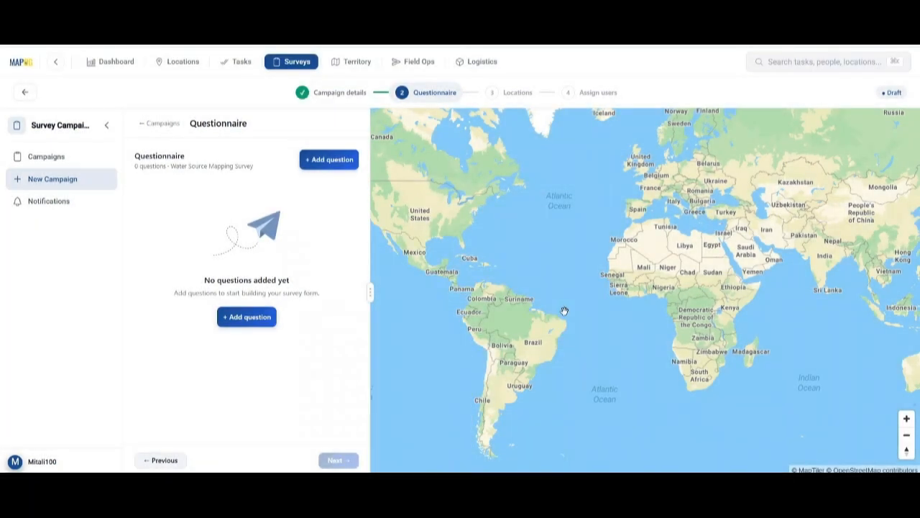
Add a question 'Type of Water Source' with a single-choice dropdown answer.
click(310, 159)
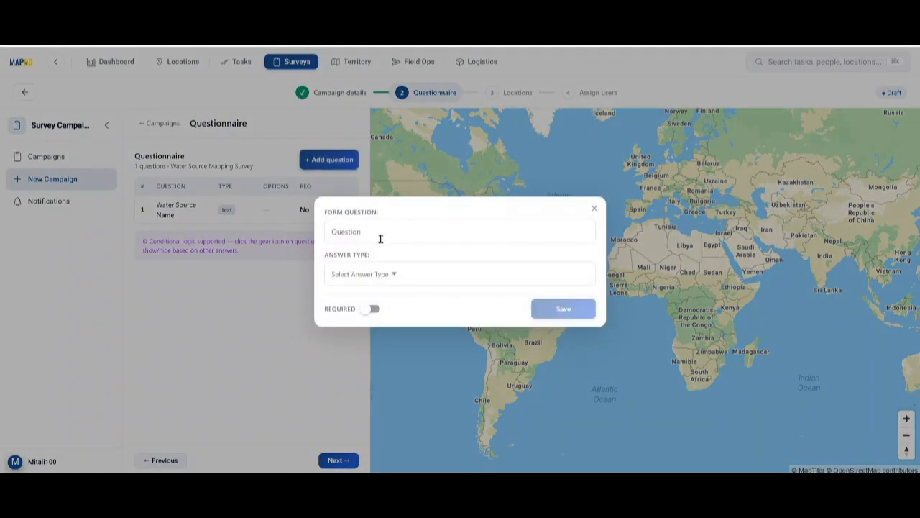
click(381, 238)
text(Type of Water Source)
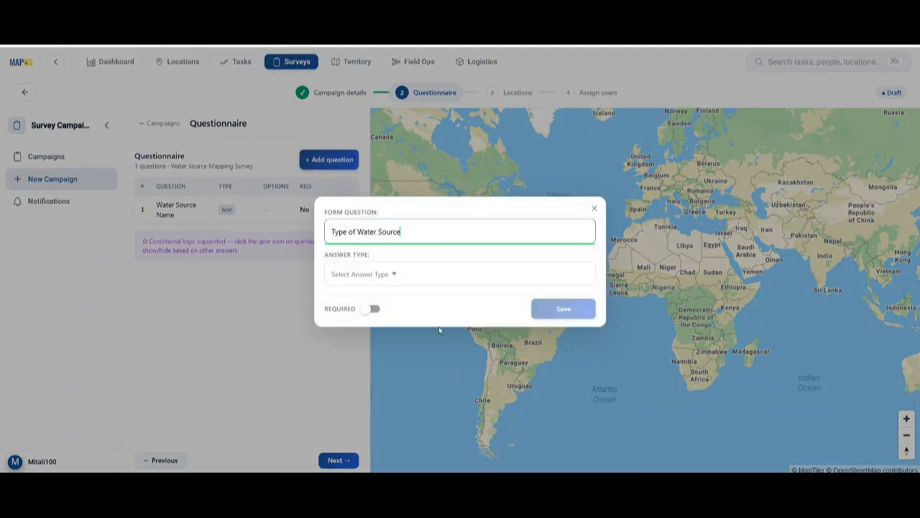
click(396, 273)
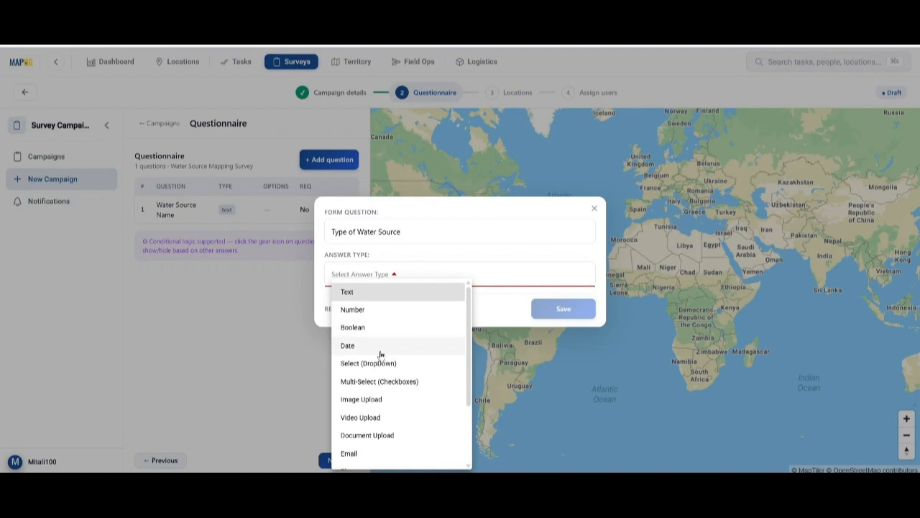
click(382, 365)
click(368, 289)
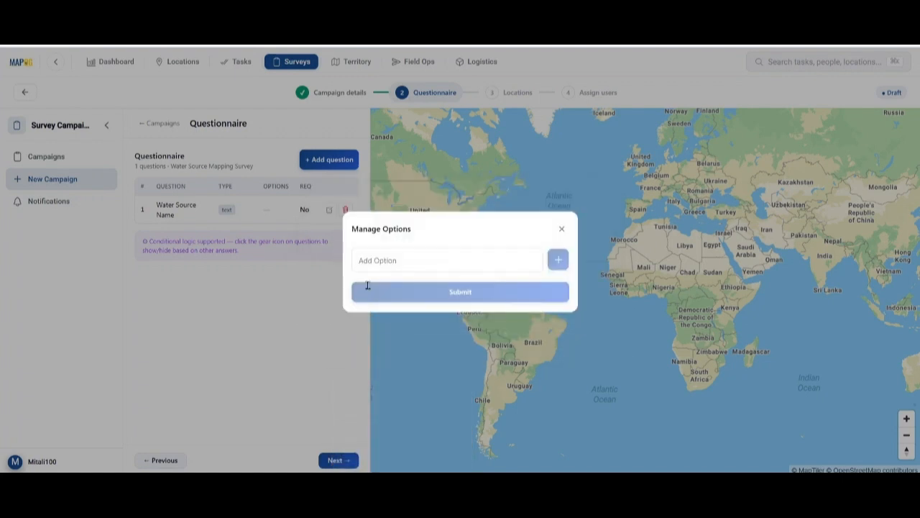
Give it options Well, Pond, Hand Pump, Tube Well, Drinking Water Tap, Borewell, Water Tank, and save.
click(401, 260)
text(Well)
key(Return)
text(Pond)
key(Return)
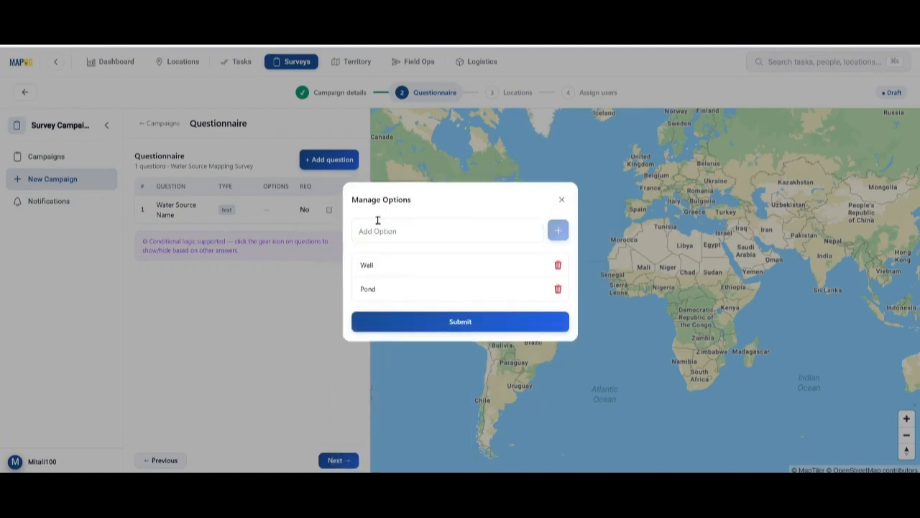
text(Hand Pump)
key(Return)
text(Tube Well)
key(Return)
text(Drinking Water Tap)
key(Return)
text(Borewell)
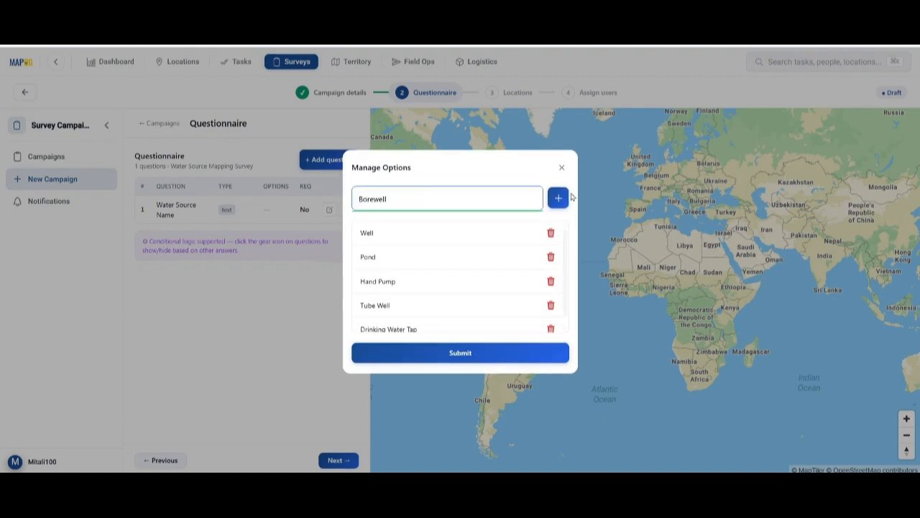
key(Return)
text(Water Tank)
key(Return)
click(460, 353)
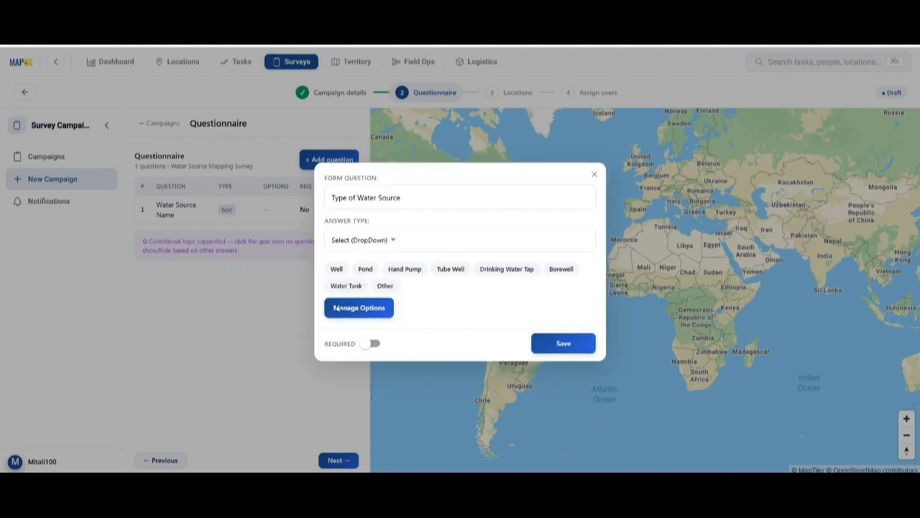
click(563, 344)
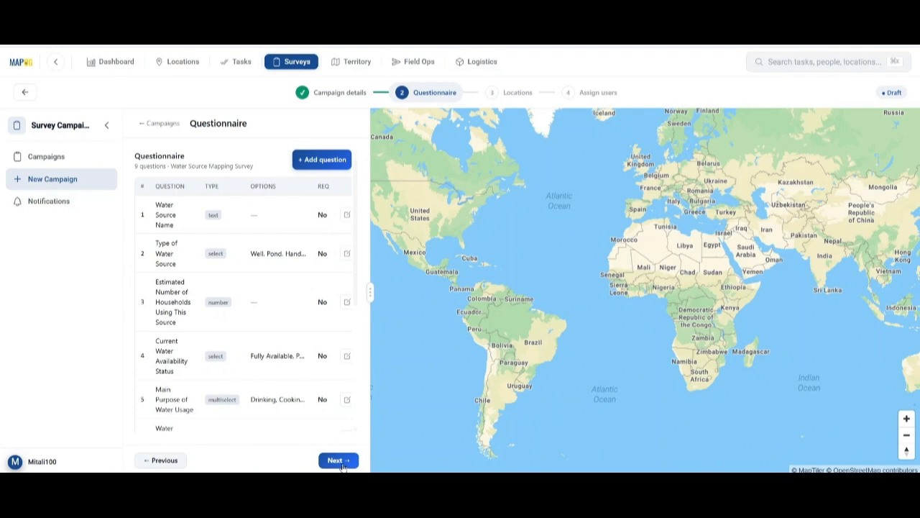
click(338, 461)
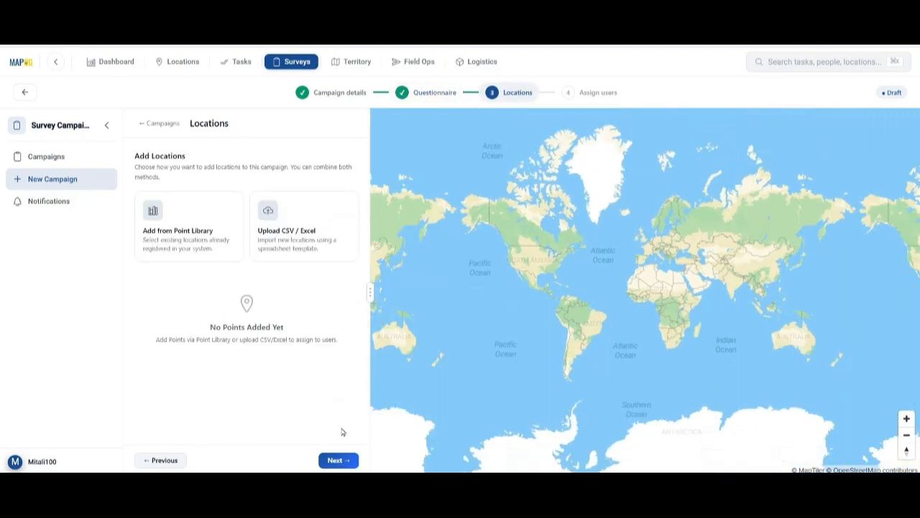
Upload water_source_points.csv as the campaign's location spreadsheet.
click(291, 234)
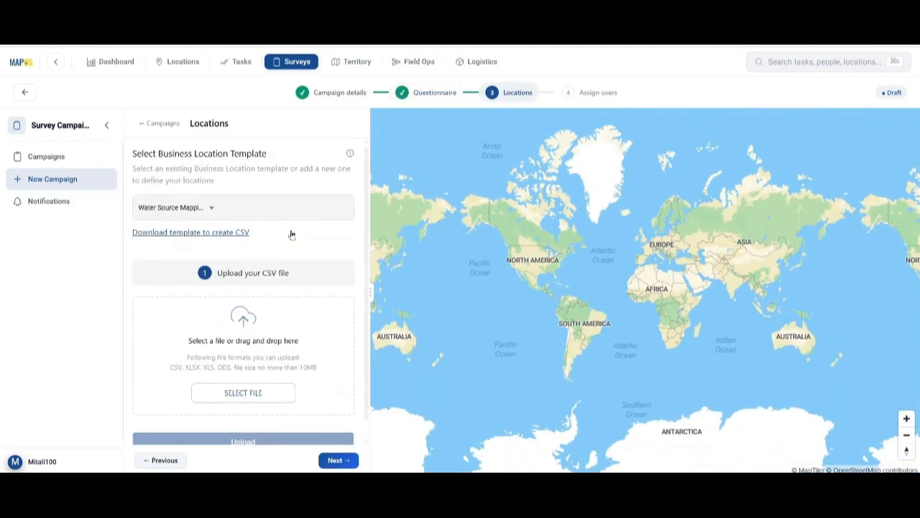
scroll(269, 287, down, 1)
click(248, 375)
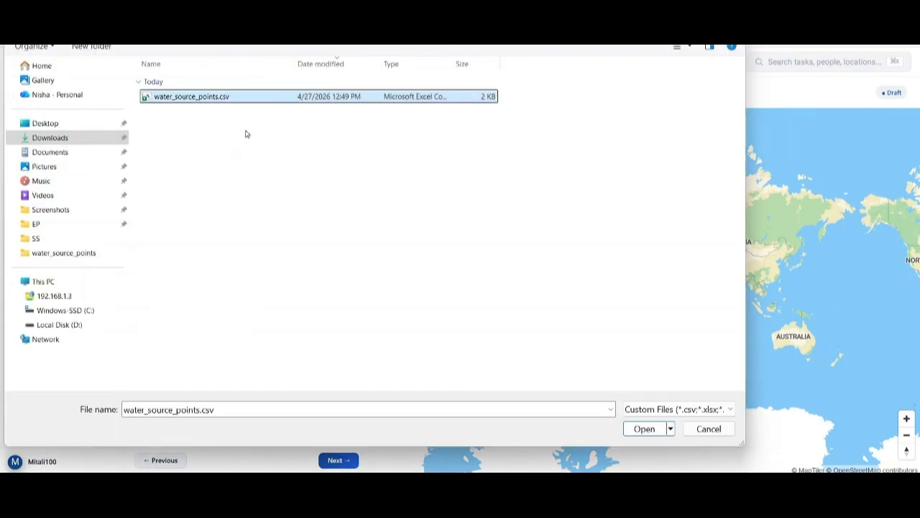
click(630, 428)
click(259, 431)
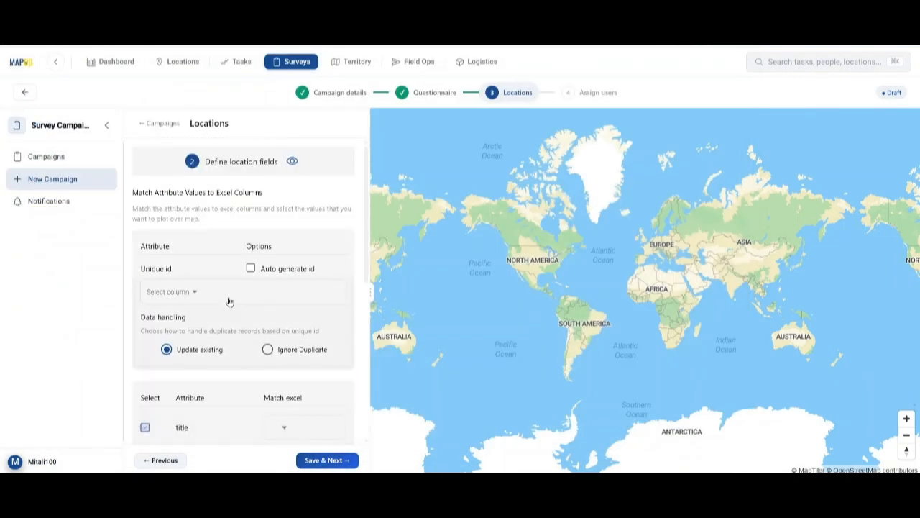
Map Source ID as unique id, Source Name as title, the_geom as WKT geometry, and save.
click(225, 298)
click(197, 309)
scroll(206, 323, down, 4)
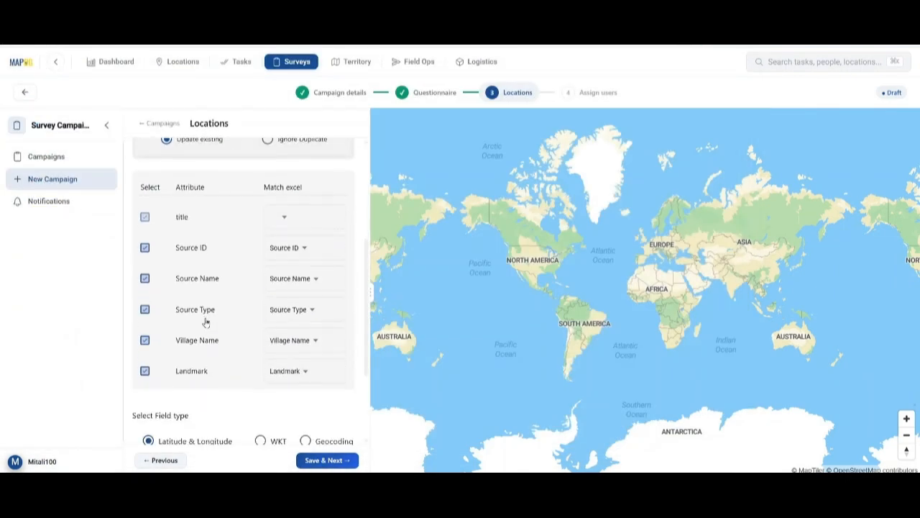
click(284, 219)
click(310, 247)
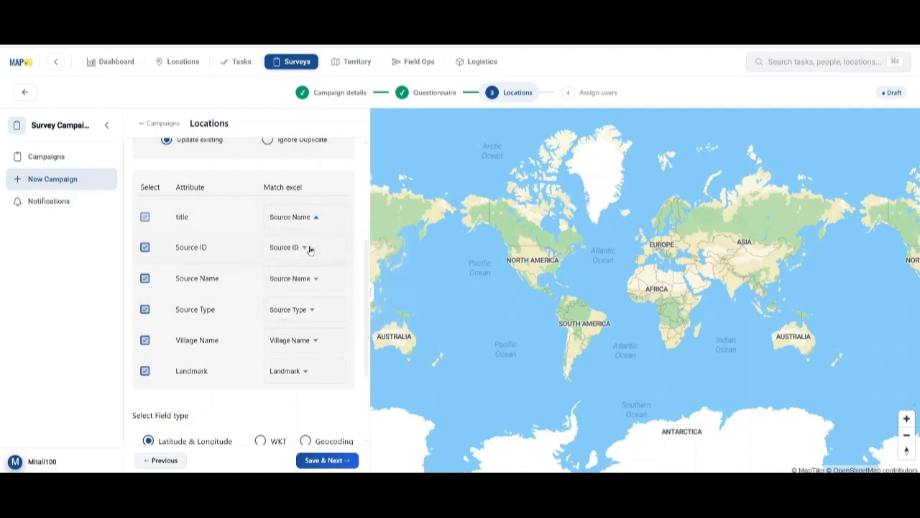
scroll(267, 281, down, 3)
click(263, 342)
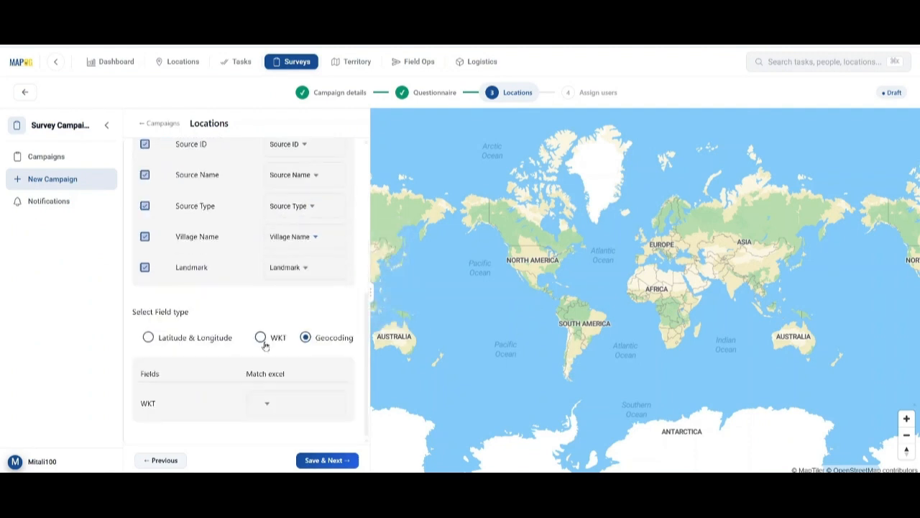
click(268, 402)
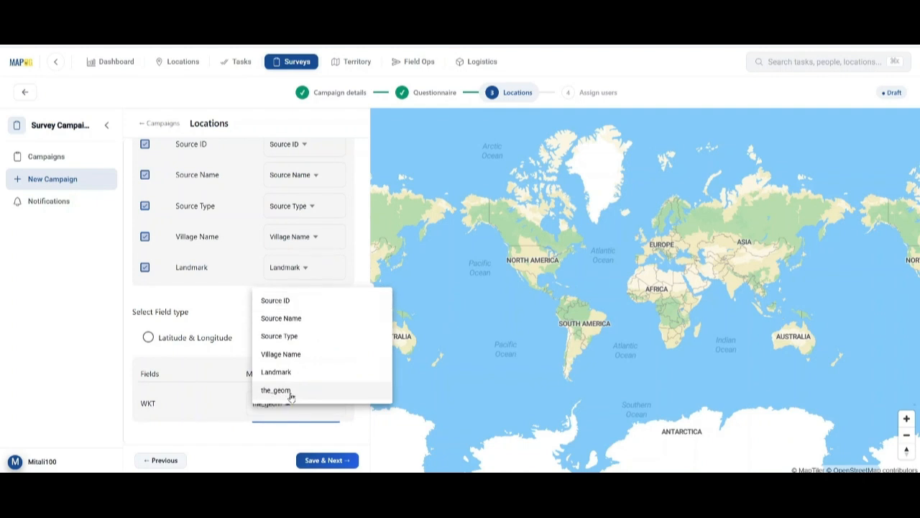
click(290, 392)
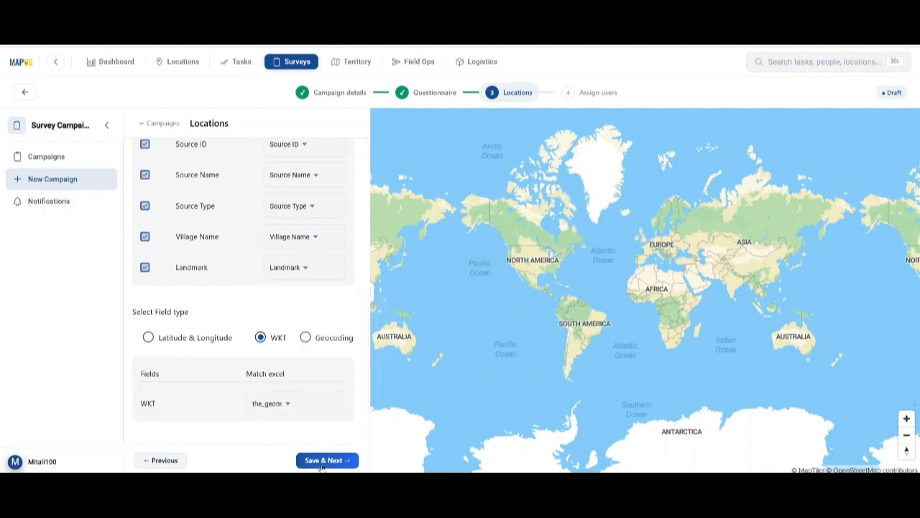
click(322, 464)
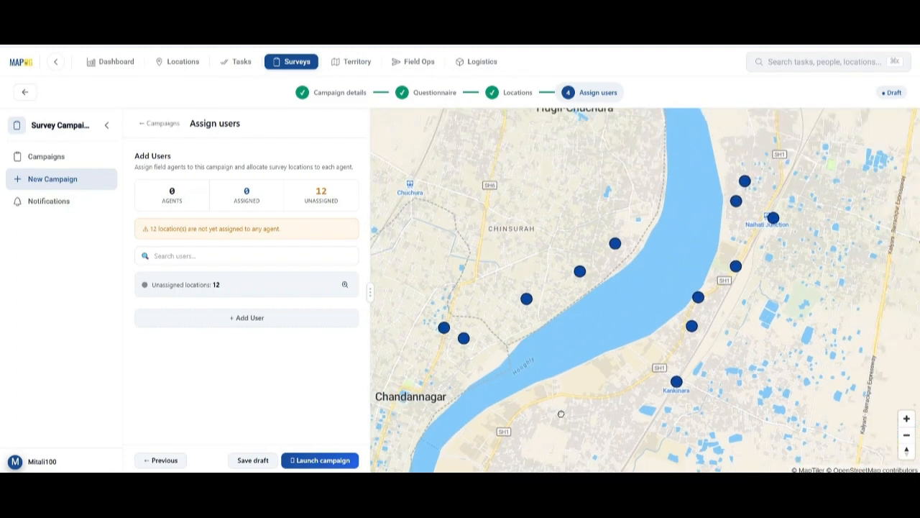
Begin inviting a new workspace member with the Others role, then abandon the invitation.
click(253, 323)
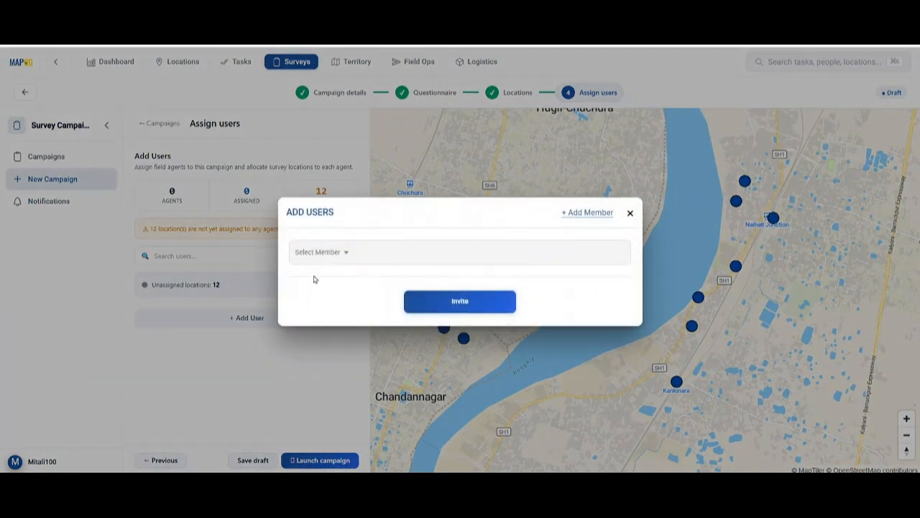
click(573, 214)
click(402, 241)
text(abc@gmail.com)
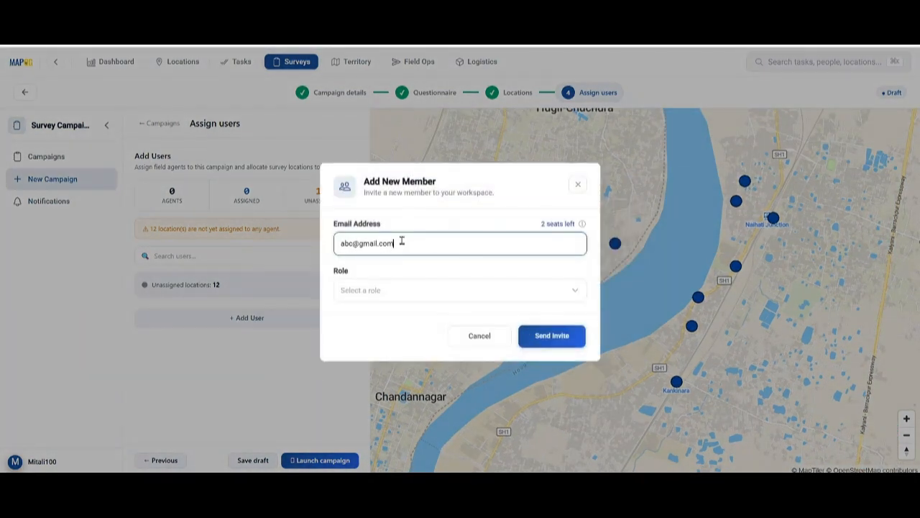
click(378, 295)
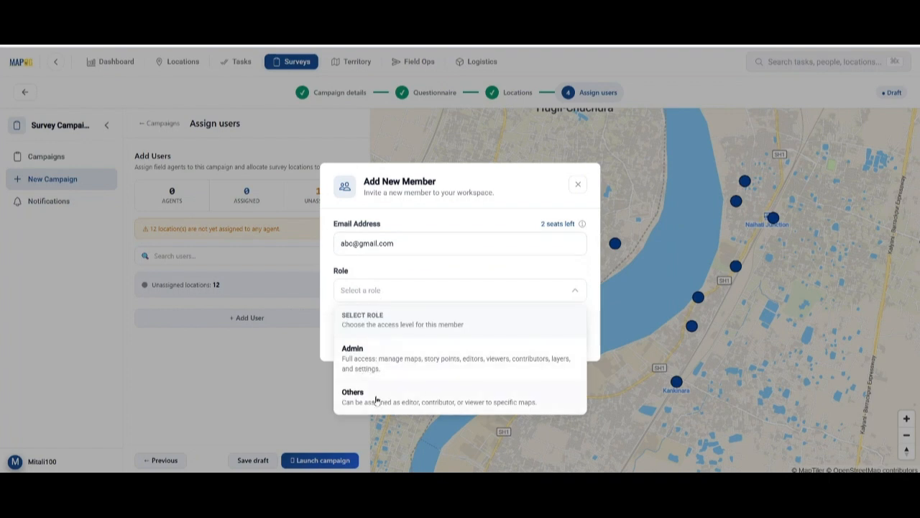
click(352, 395)
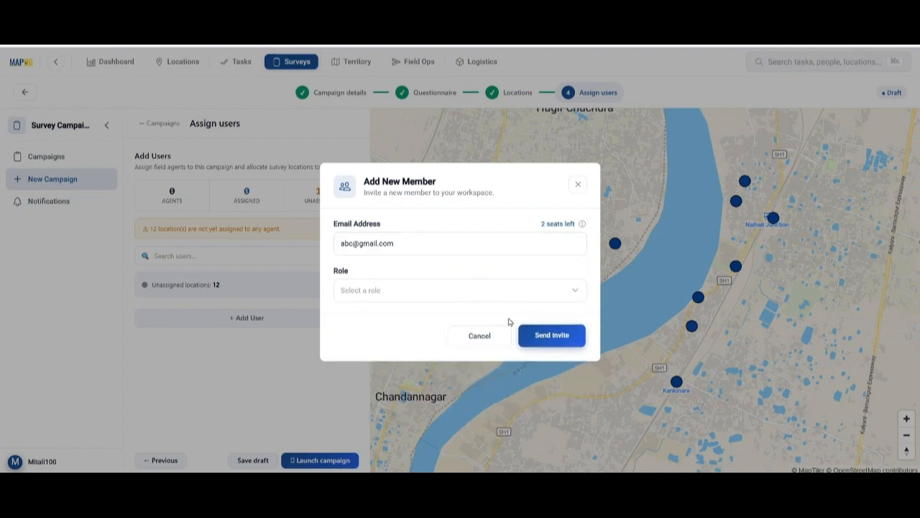
click(583, 190)
Select two existing members and invite them as the campaign's field agents.
click(321, 251)
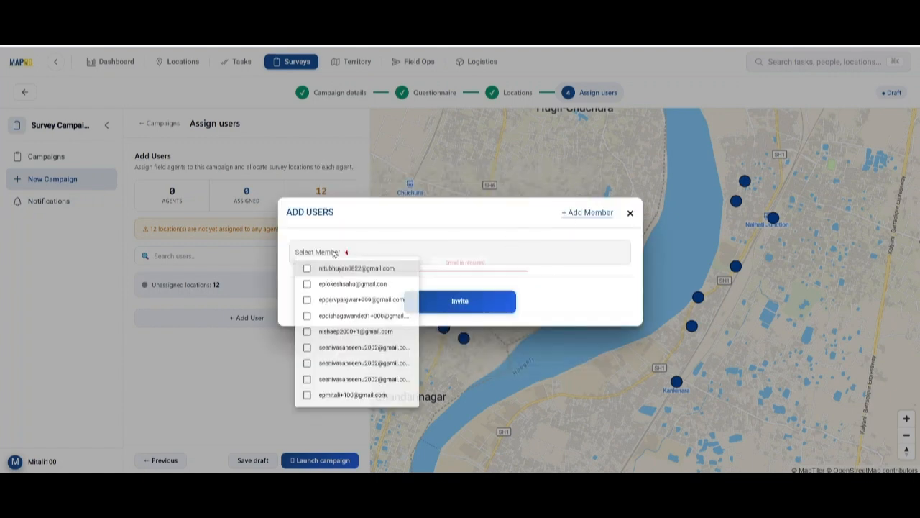
click(308, 340)
click(351, 420)
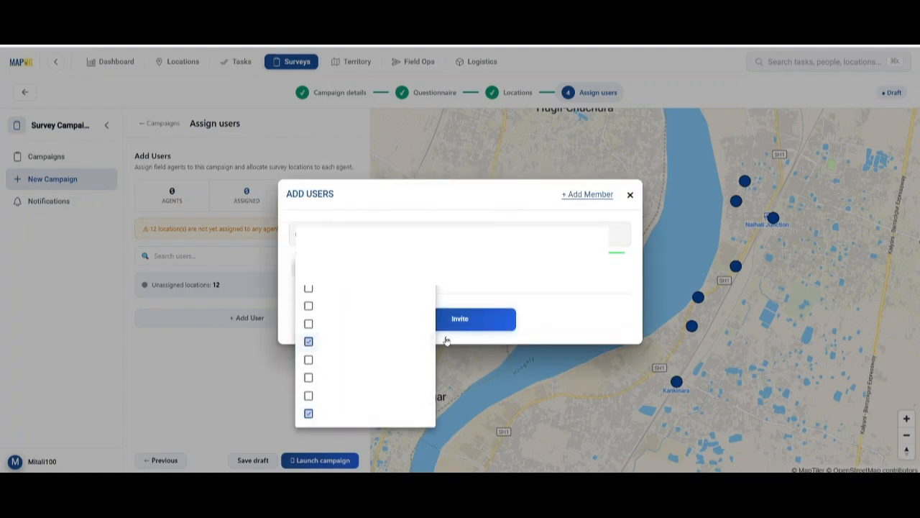
click(470, 323)
click(456, 321)
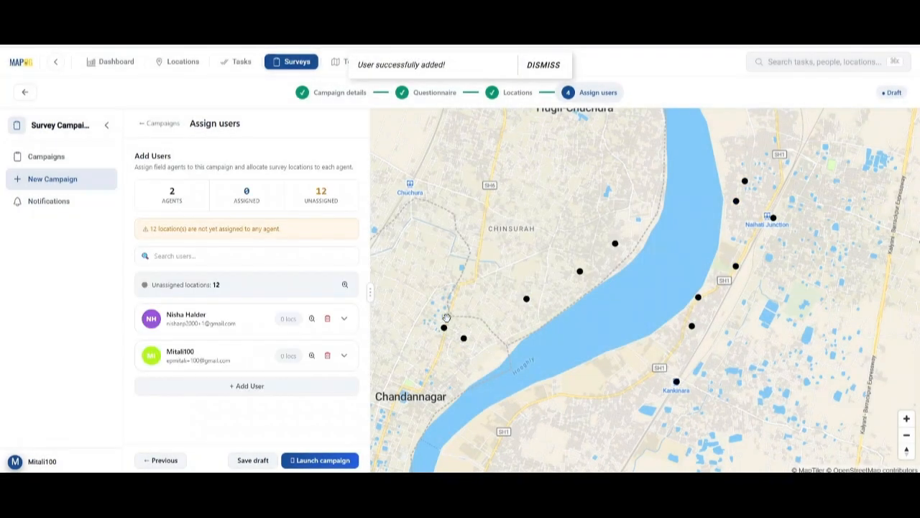
Draw a polygon around the five west-bank water points and assign them to the first agent.
click(344, 319)
scroll(293, 351, down, 1)
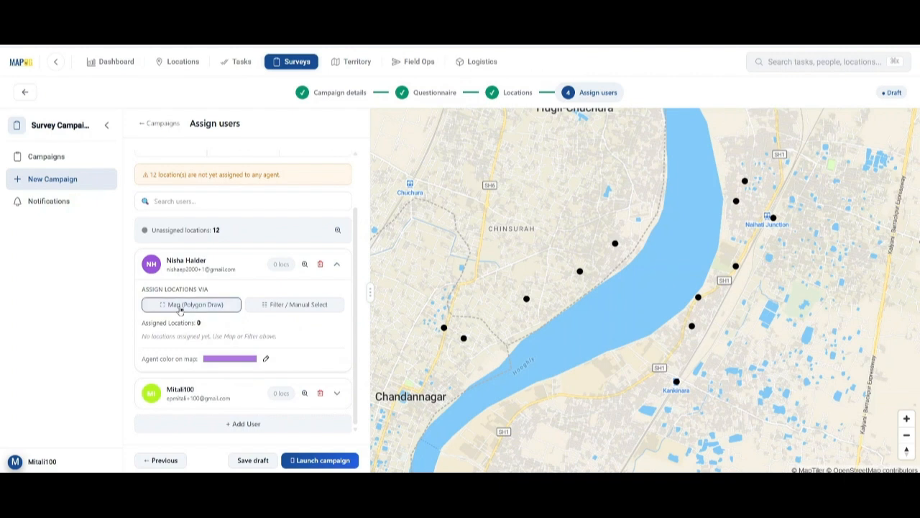
click(200, 312)
click(419, 320)
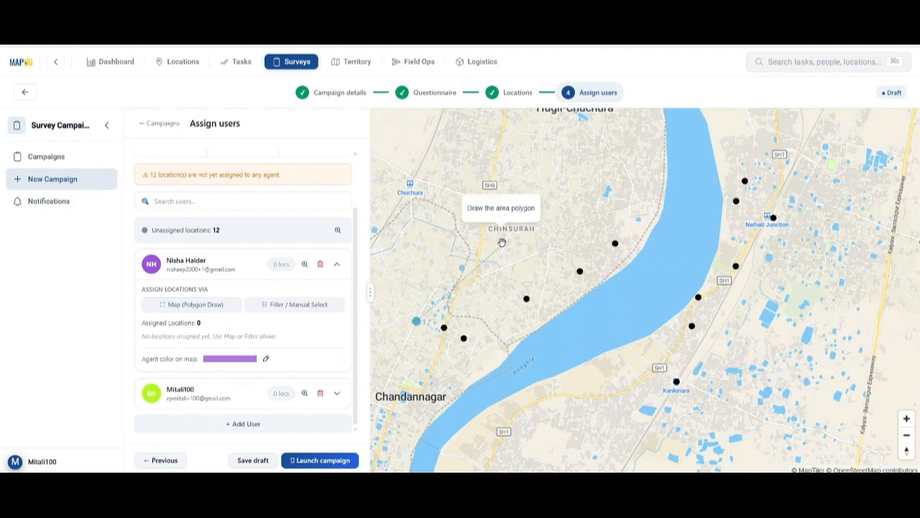
click(632, 199)
click(628, 254)
click(484, 351)
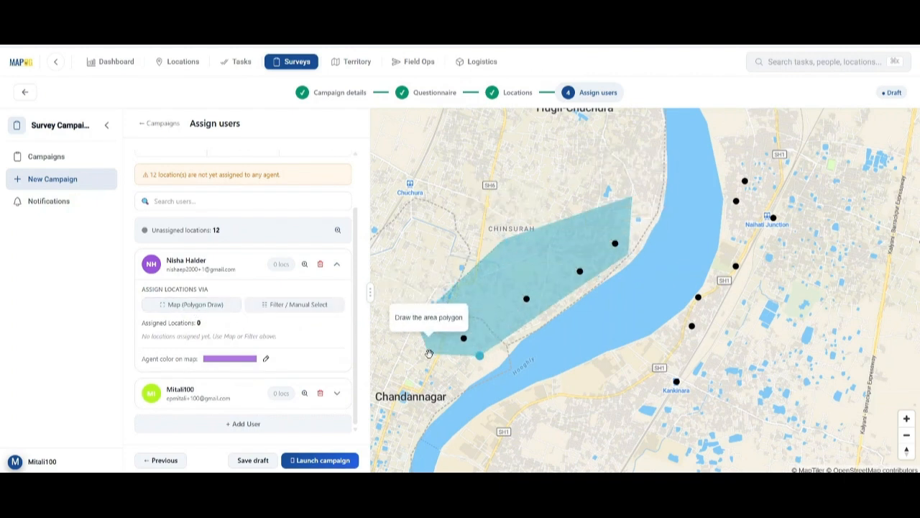
double_click(430, 355)
click(496, 284)
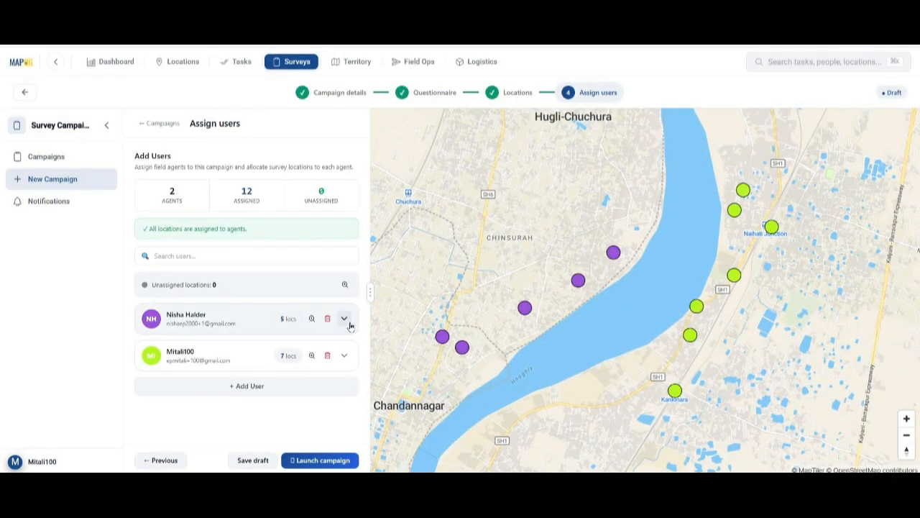
click(299, 370)
List all points filtered to Well sources, then close the dialog without assigning anything.
click(488, 198)
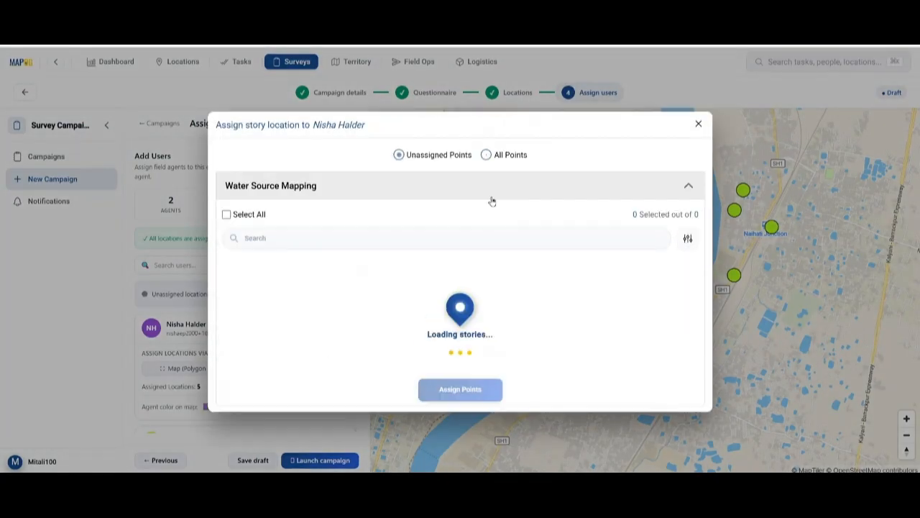
scroll(377, 315, down, 2)
scroll(376, 315, up, 4)
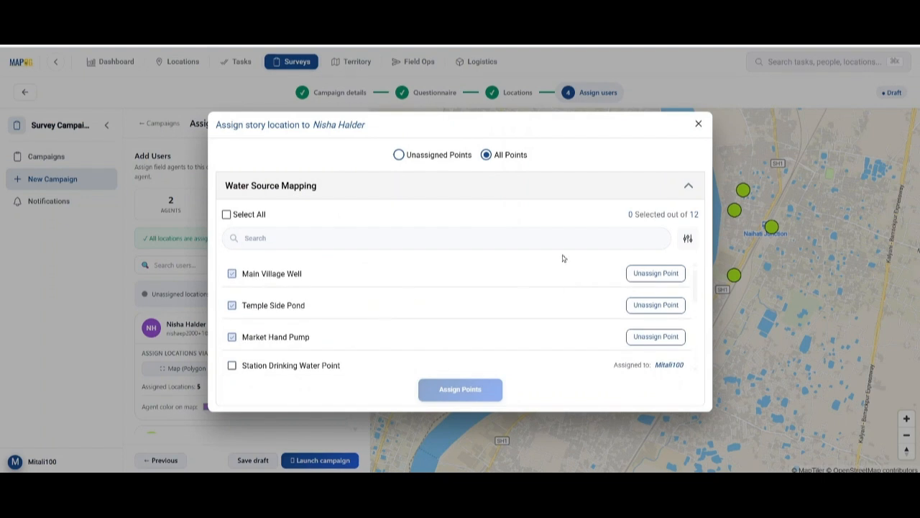
click(688, 238)
scroll(540, 263, down, 3)
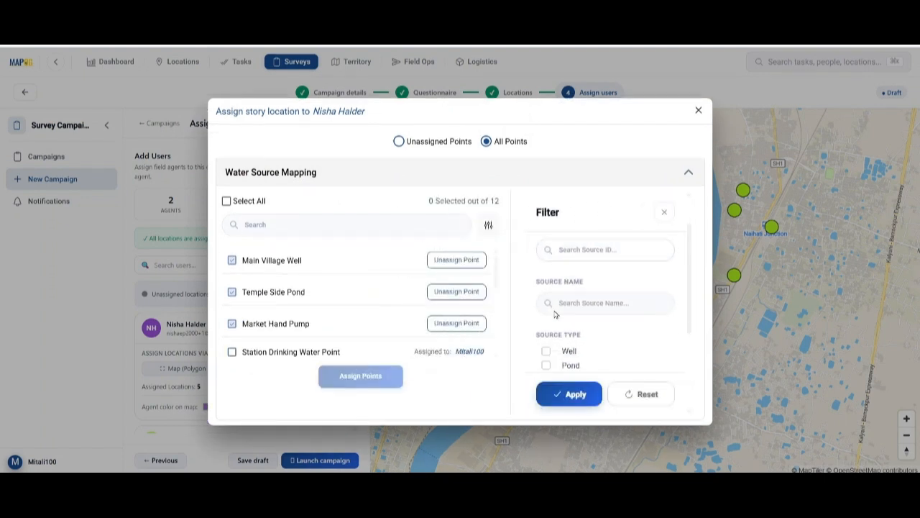
click(545, 260)
click(575, 395)
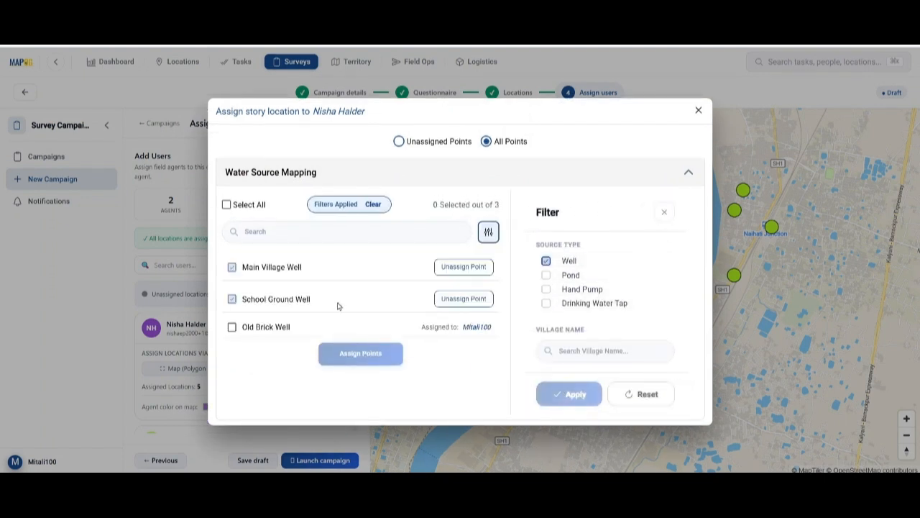
click(698, 113)
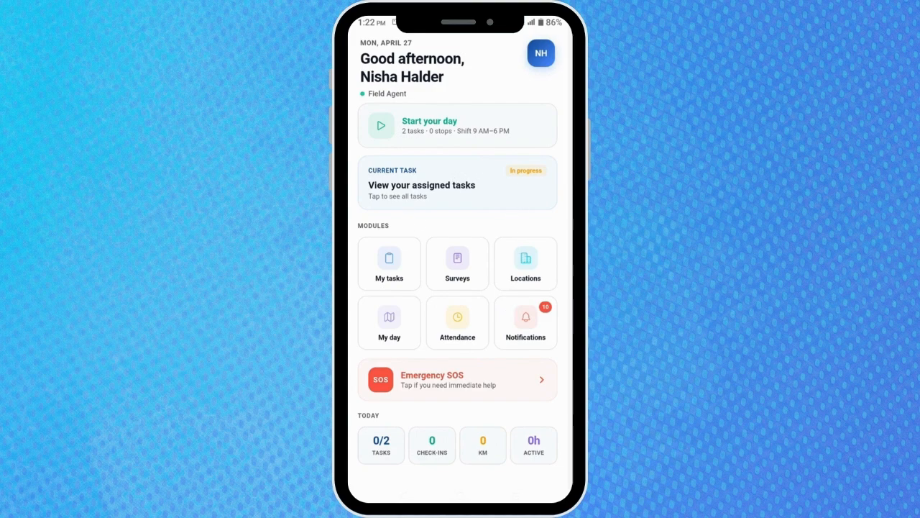
In the Water Source Mapping Survey, start a newly found location and pin it on the map.
click(460, 274)
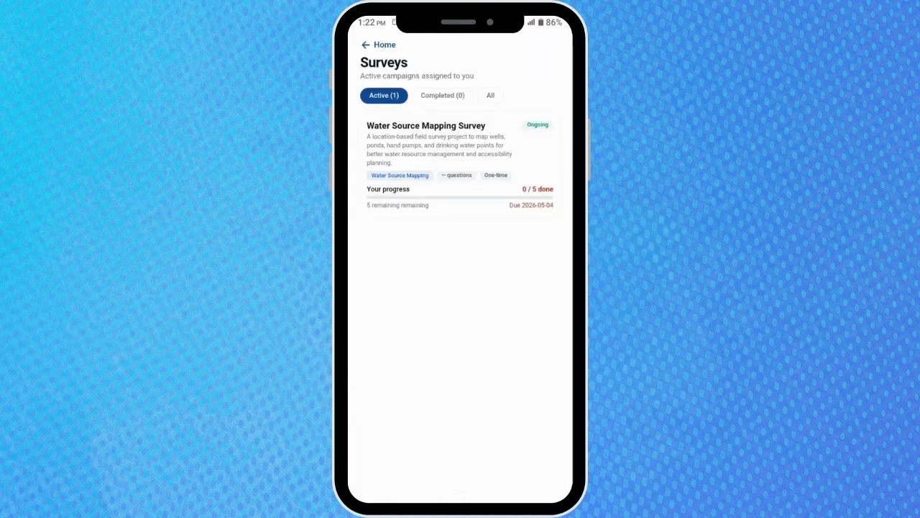
click(440, 143)
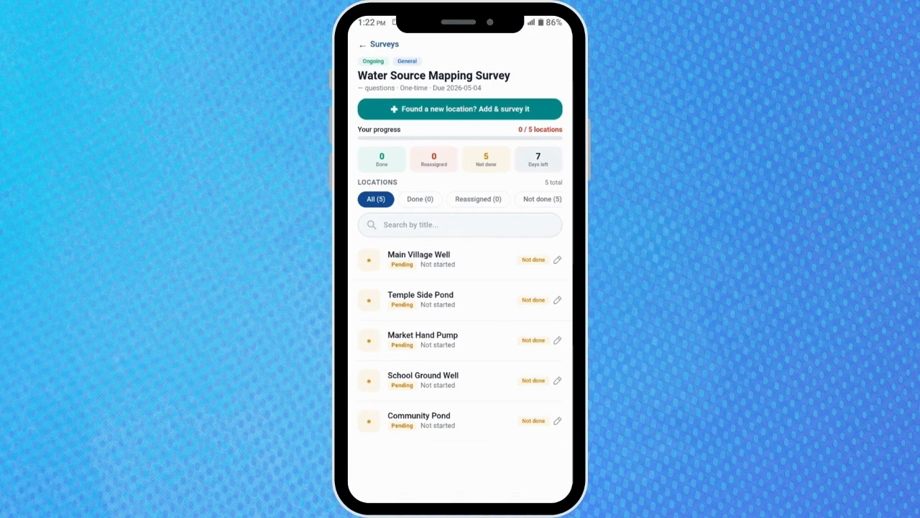
click(521, 110)
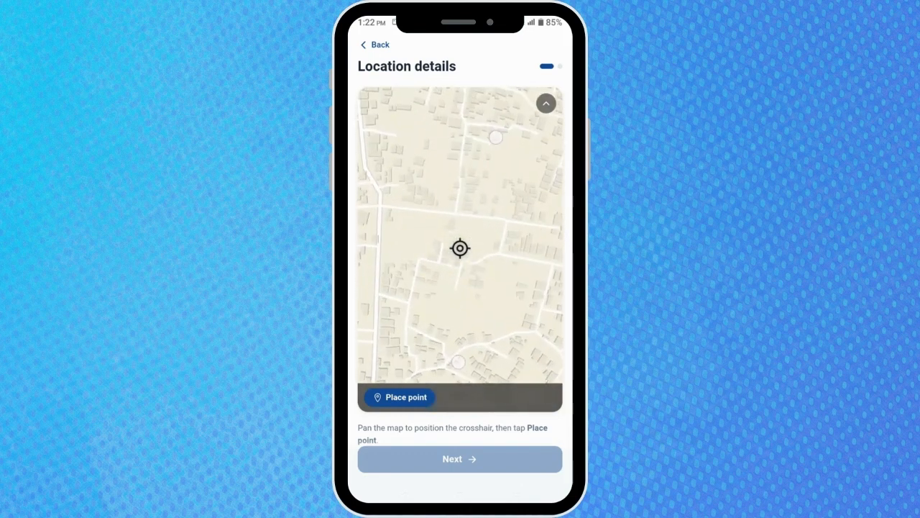
click(420, 401)
Save the location as 'Chingsura Water Tap', 'Street water tap for drink', source ID WS013, Drinking Water Tap.
click(402, 440)
text(Chingsura Water Tap)
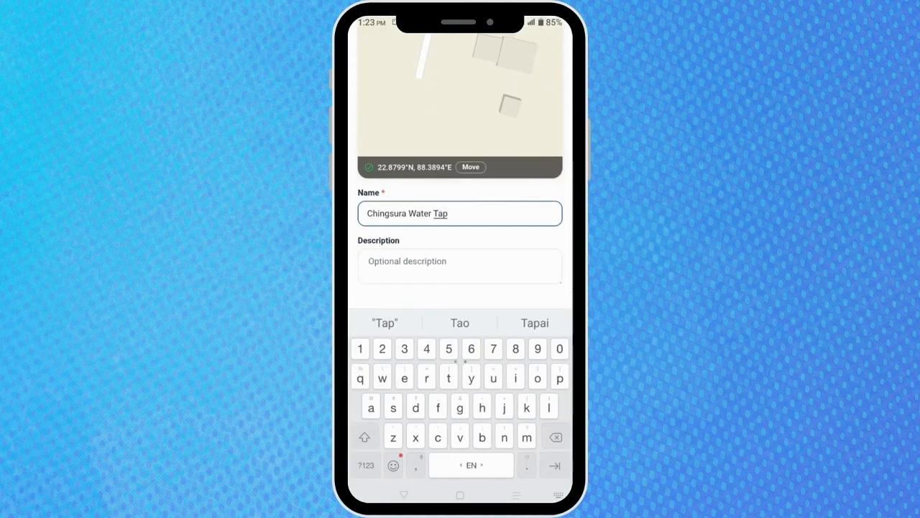
key(Tab)
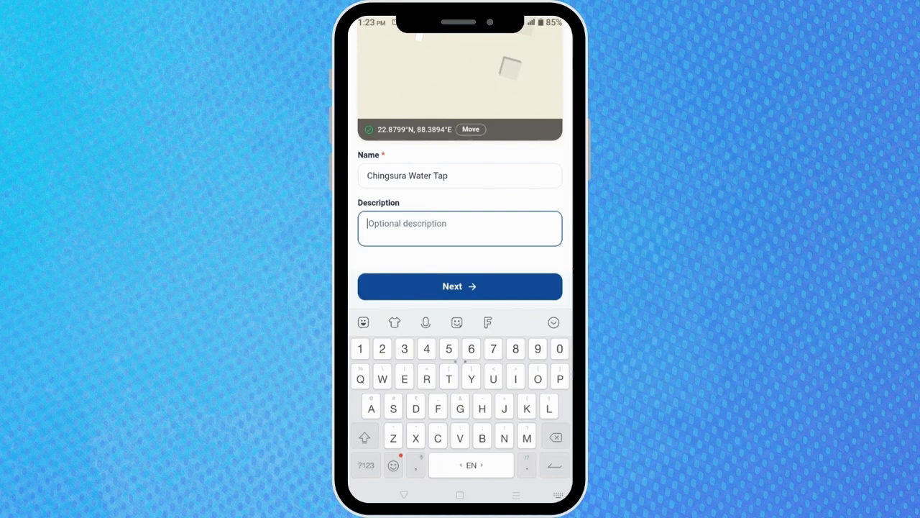
text(Street water tap for drink)
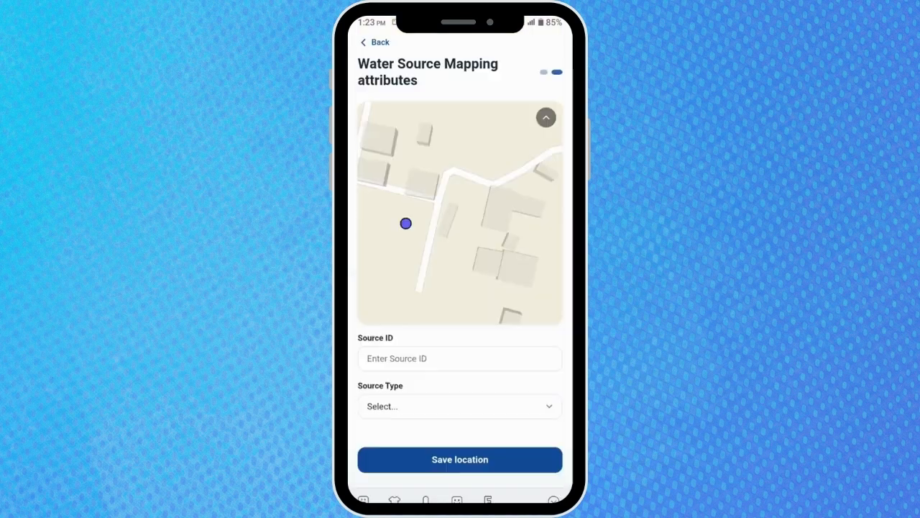
click(461, 357)
text(WS013)
click(460, 286)
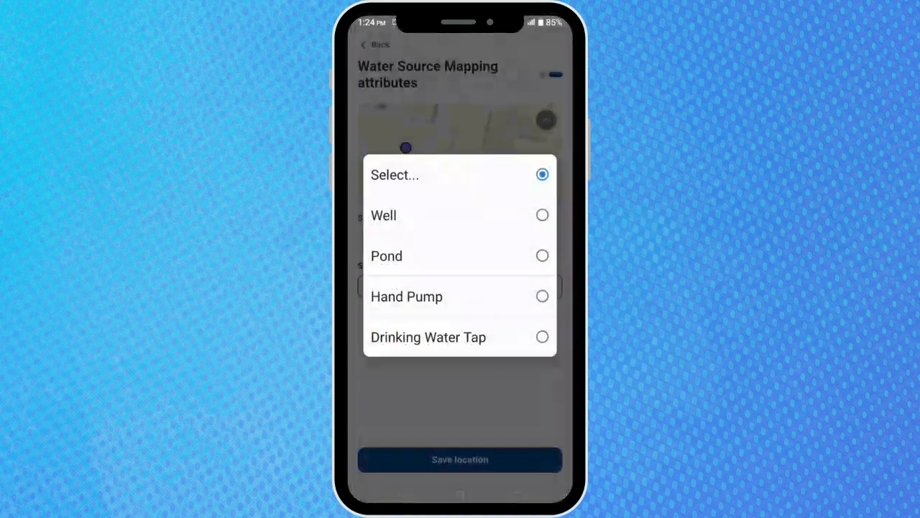
click(441, 336)
click(461, 458)
Answer 'chingsura Water tap', Drinking Water Tap, 25 households, and water quality Slightly Contaminated.
click(456, 141)
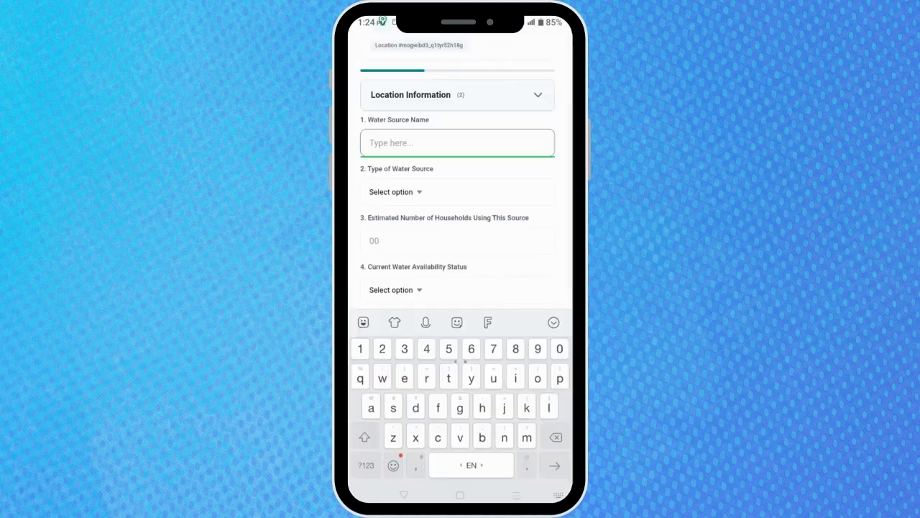
text(chingsura Water tap)
click(400, 192)
text(25)
click(395, 224)
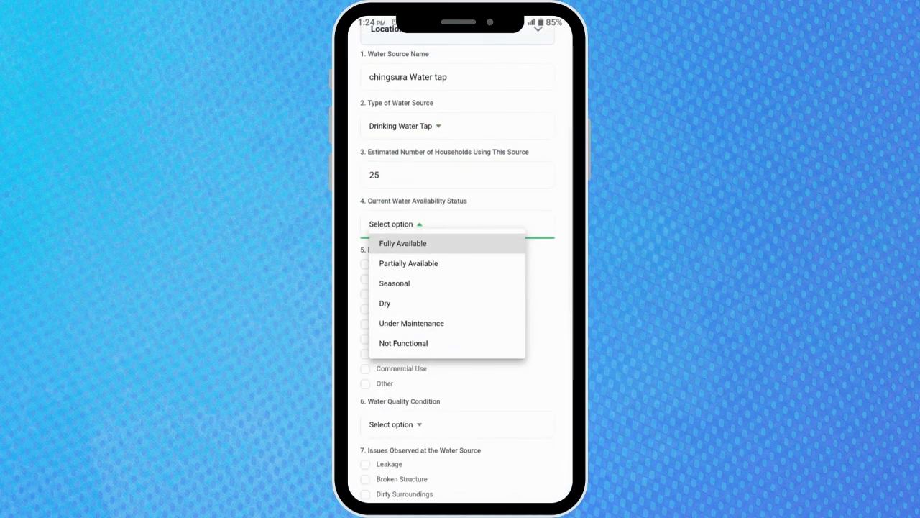
click(409, 263)
scroll(460, 288, down, 2)
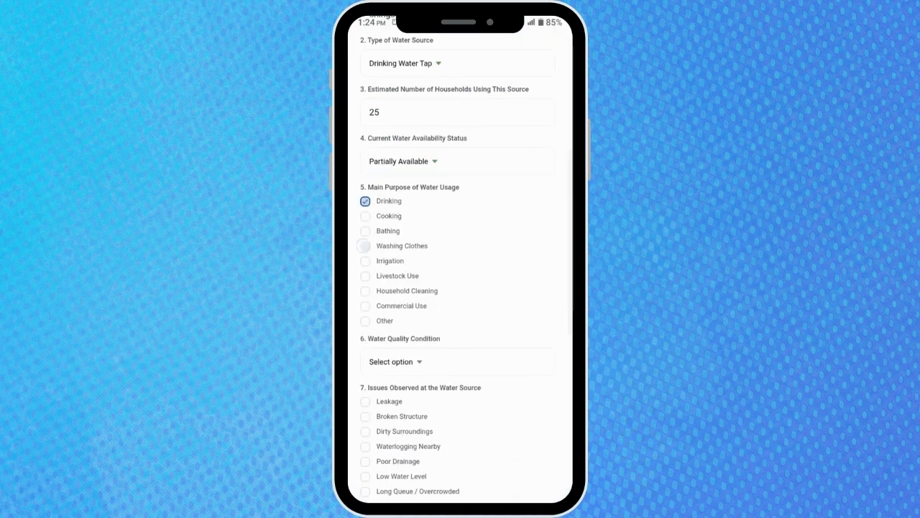
click(481, 371)
click(446, 306)
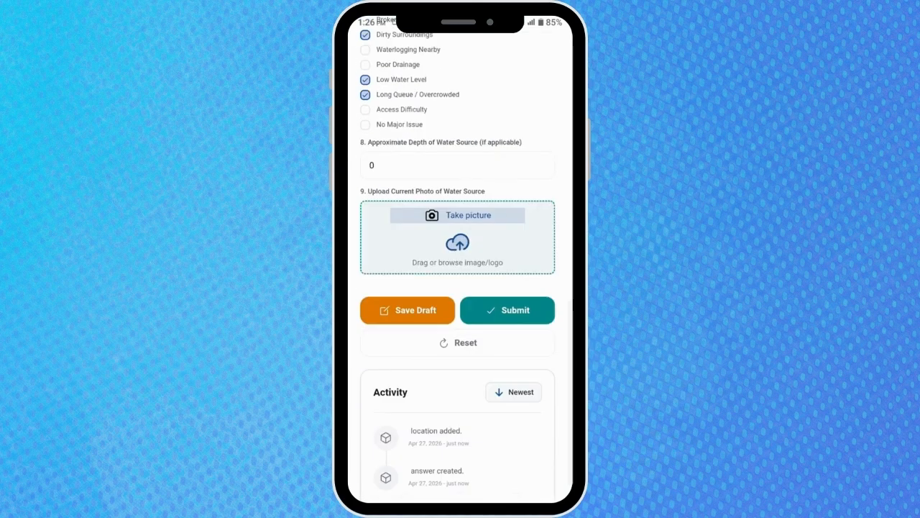
Attach a freshly captured photo of the tap and submit the survey form.
click(461, 215)
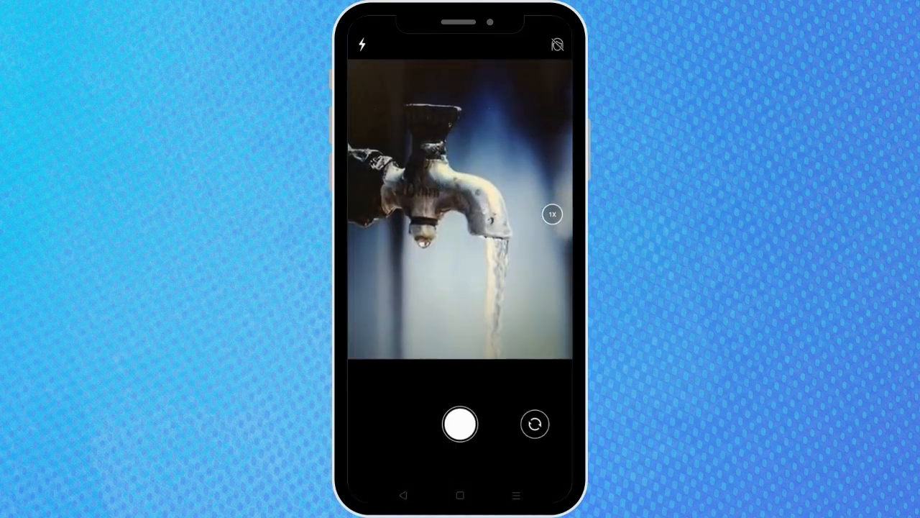
click(461, 424)
click(460, 429)
scroll(519, 332, down, 2)
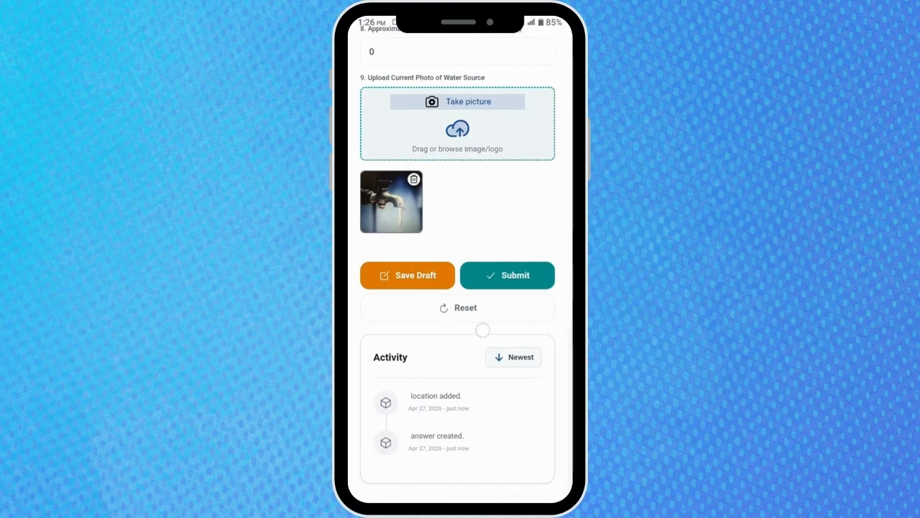
click(527, 275)
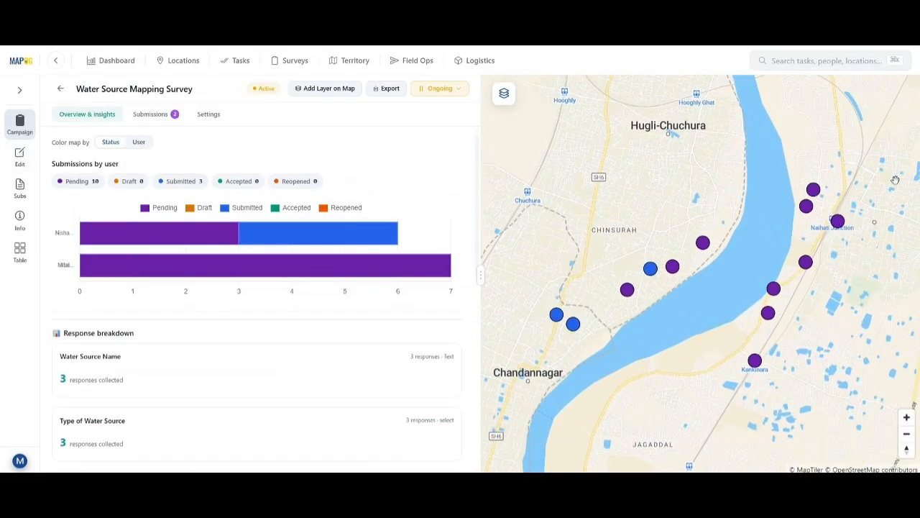
Colour the map markers by user, then switch back to colouring by status.
mouse_move(301, 244)
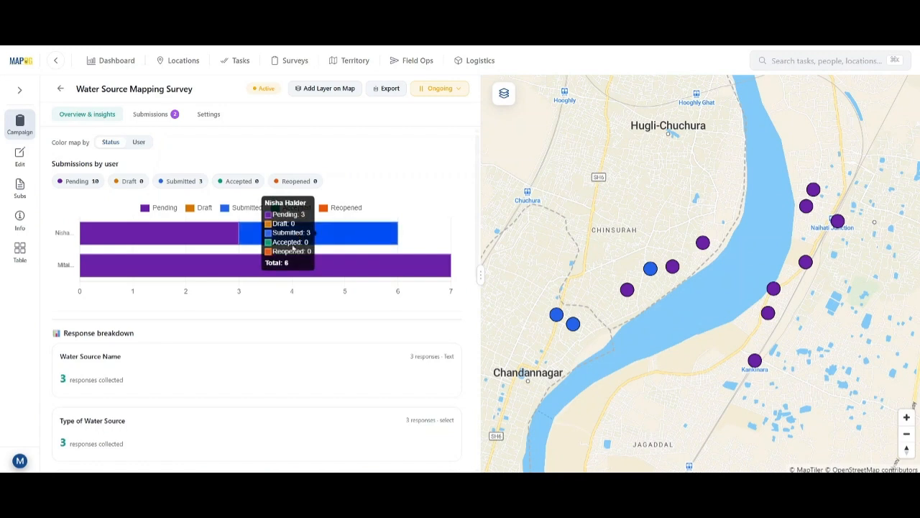
mouse_move(232, 277)
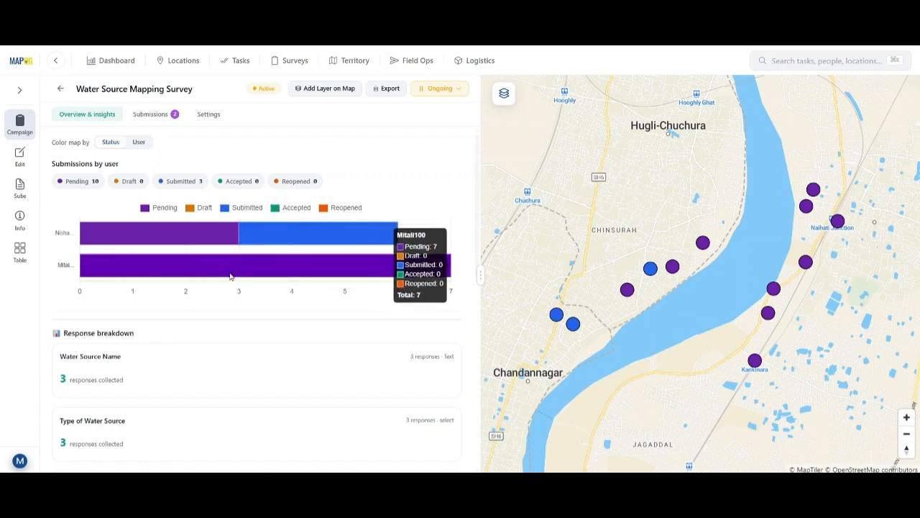
click(135, 143)
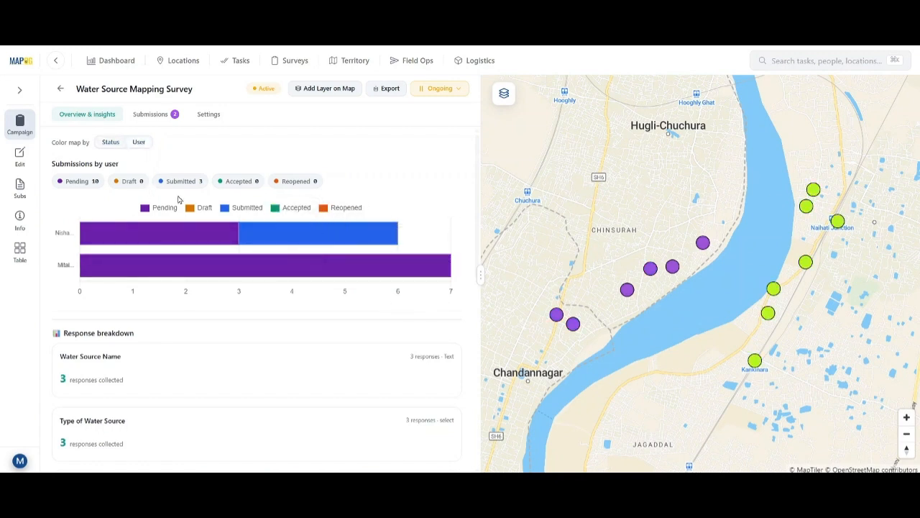
click(108, 143)
Filter the data table to Submitted answers from one agent, then leave the table.
click(32, 250)
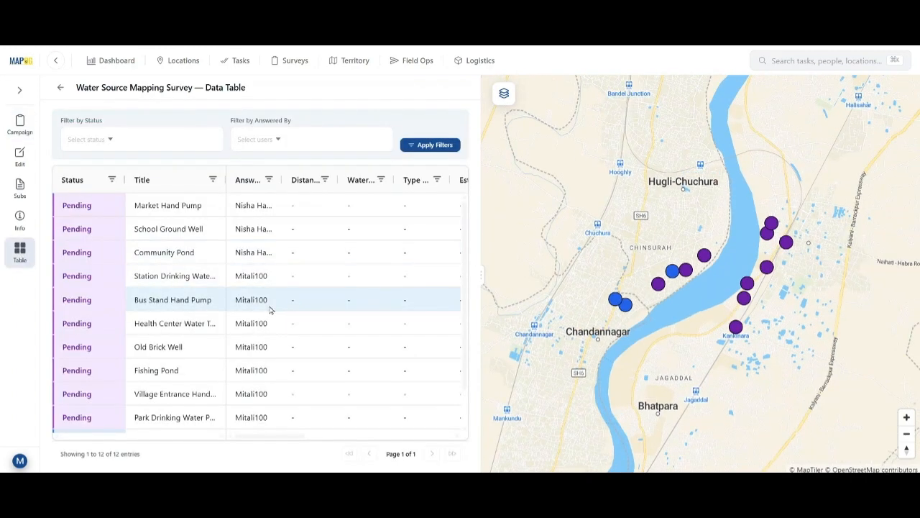
click(129, 150)
click(113, 177)
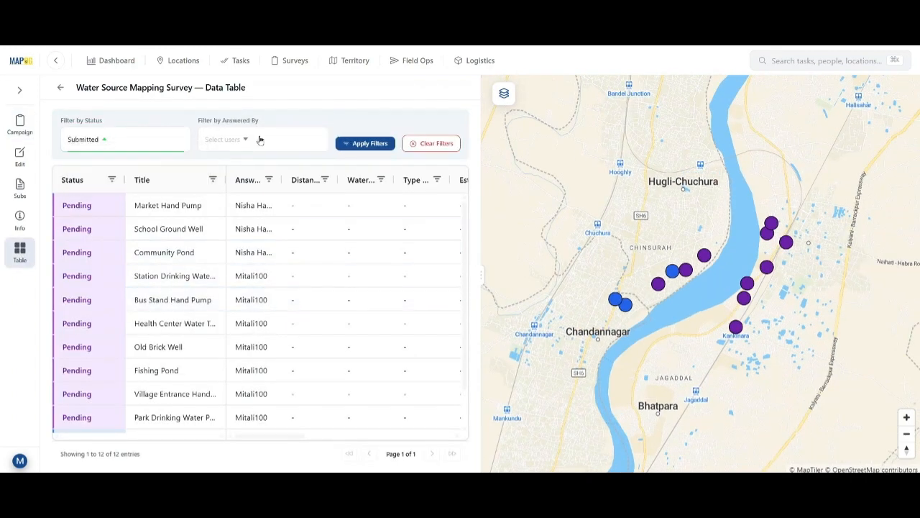
click(259, 139)
click(218, 176)
click(367, 146)
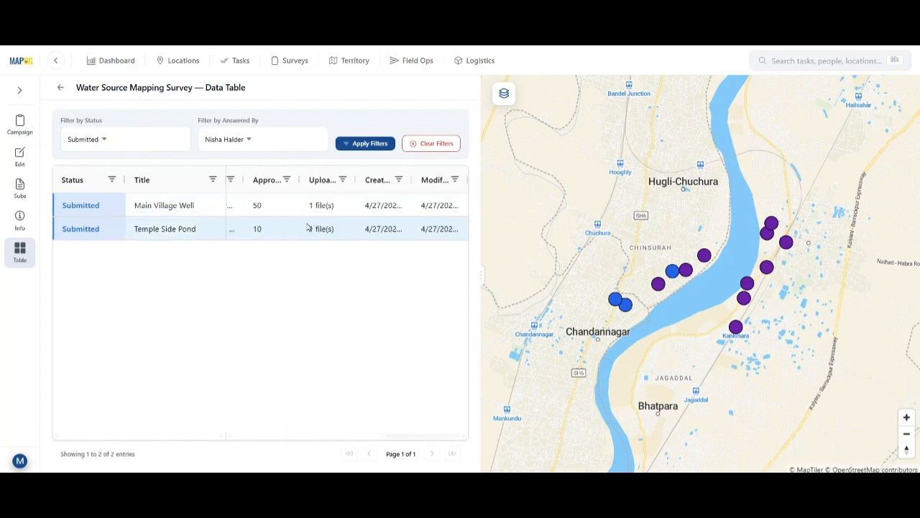
click(61, 87)
Set the Main Village Well submission's review status to Accepted and submit it.
click(148, 174)
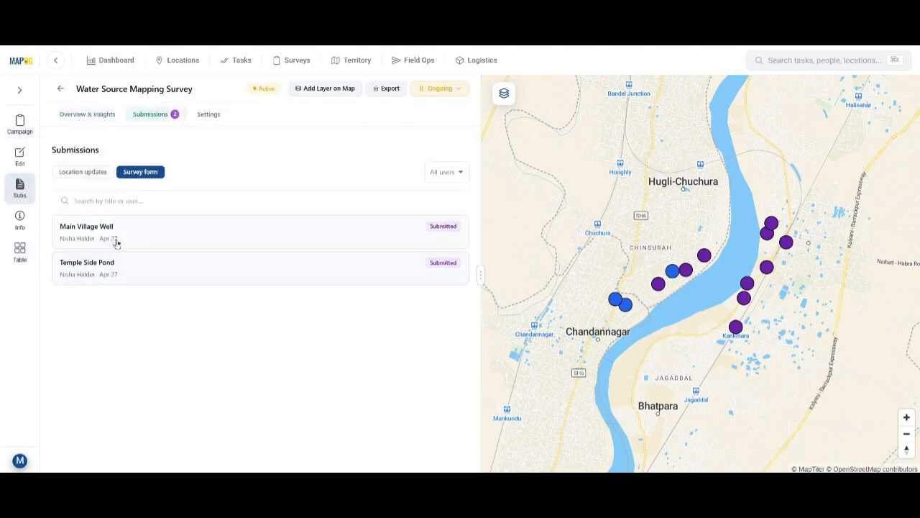
click(115, 239)
scroll(208, 257, down, 5)
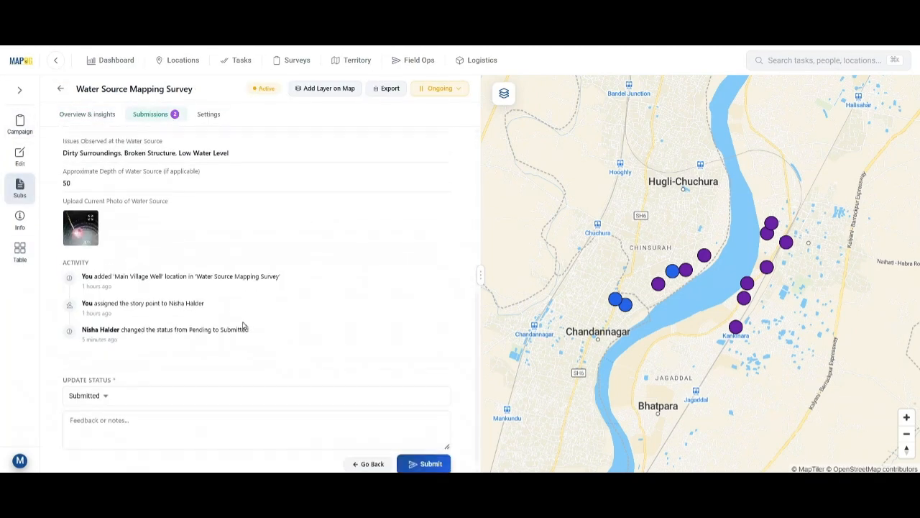
click(84, 389)
click(37, 354)
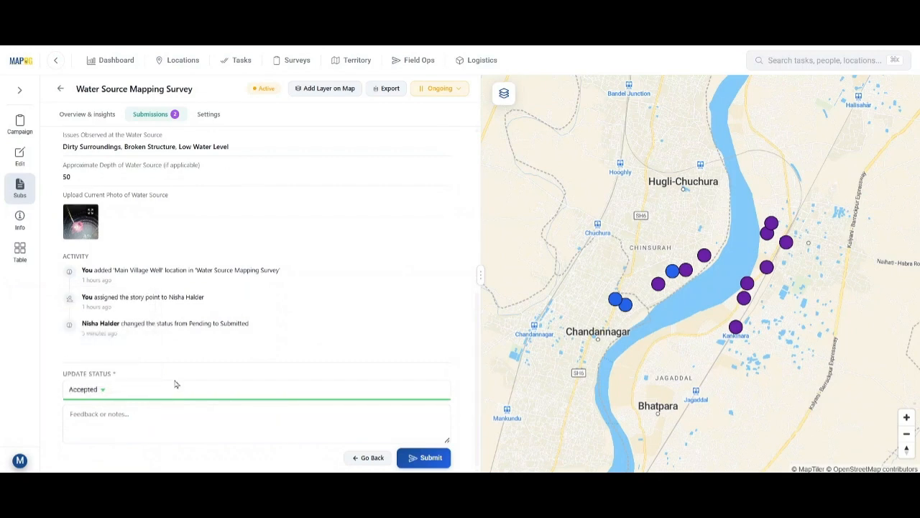
click(423, 458)
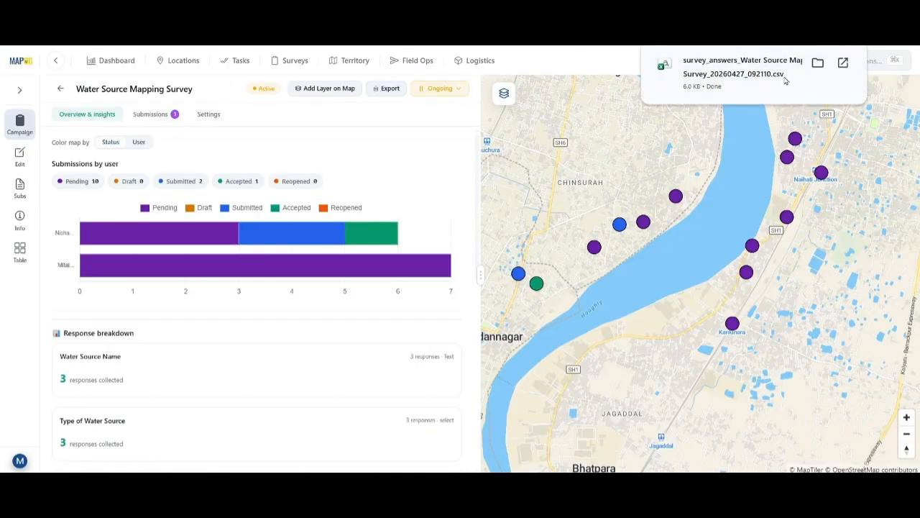
Pick the test map for adding the survey layer, then close the dialog.
click(325, 89)
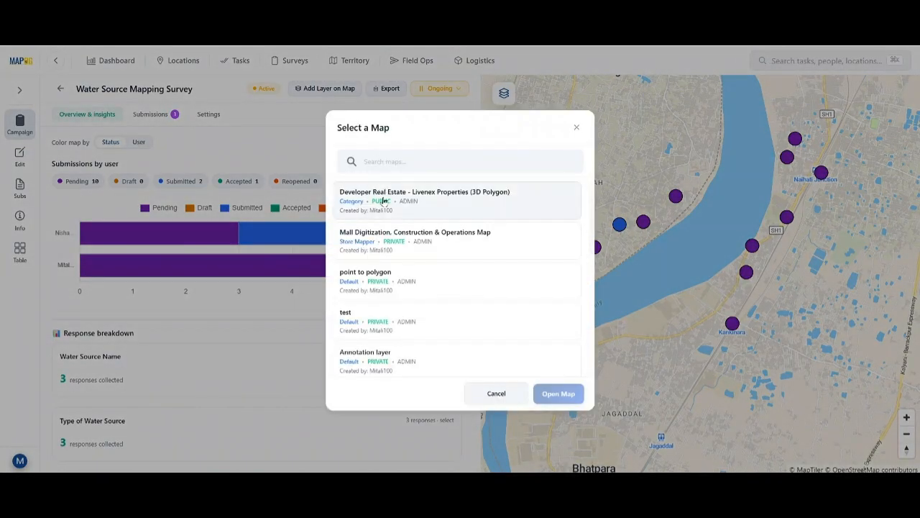
click(407, 319)
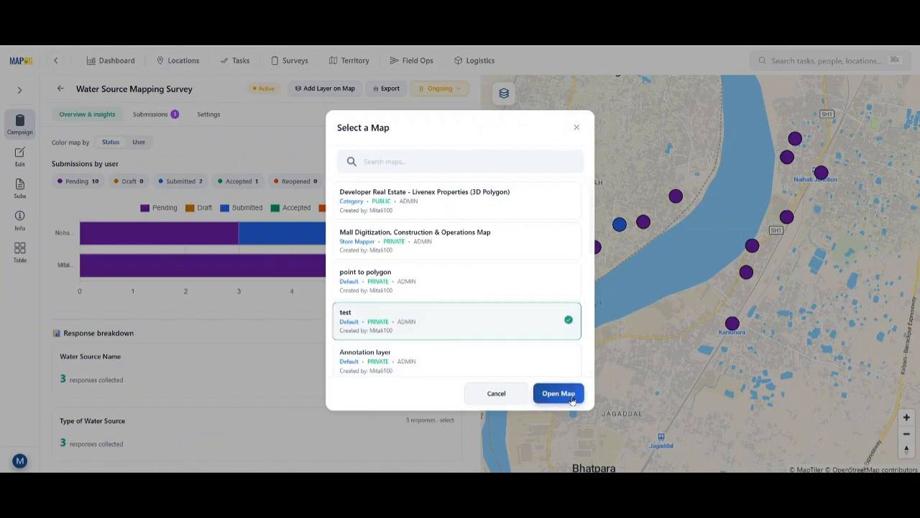
click(575, 128)
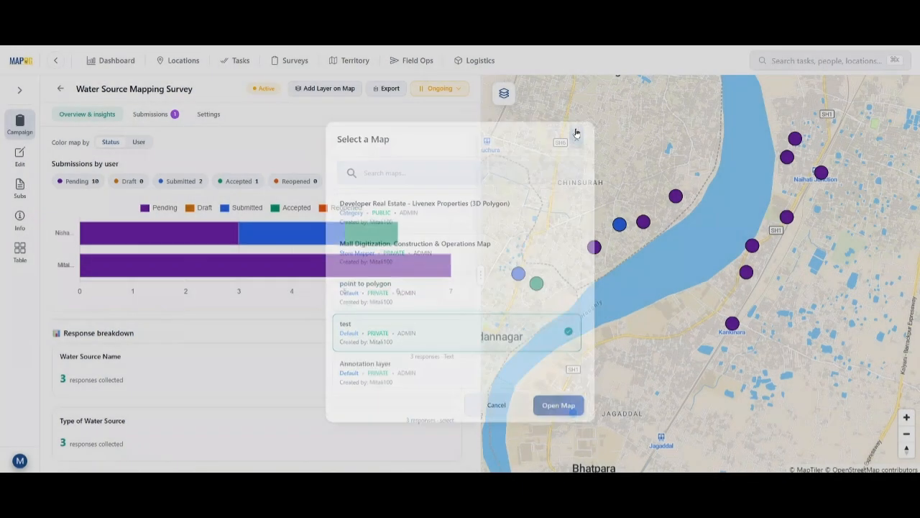
View details for Temple Side Pond, Main Village Well with directions, and another blue marker.
click(520, 280)
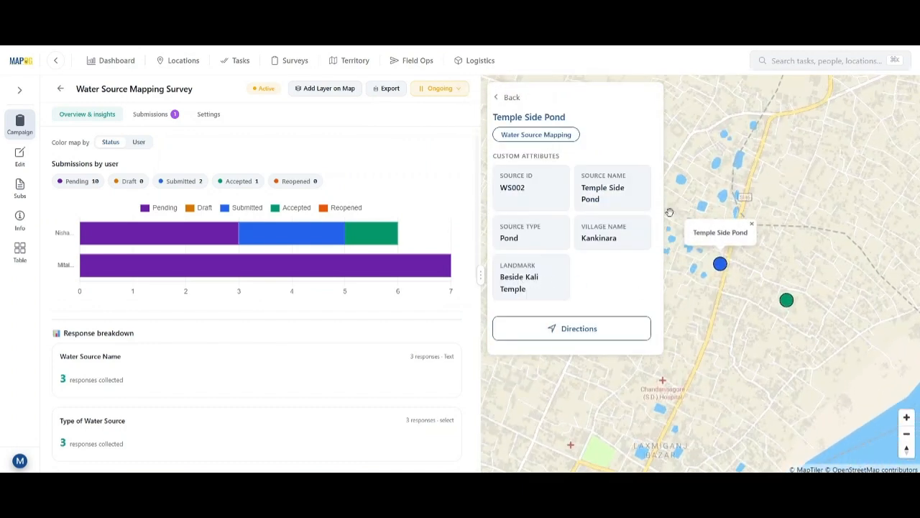
click(786, 301)
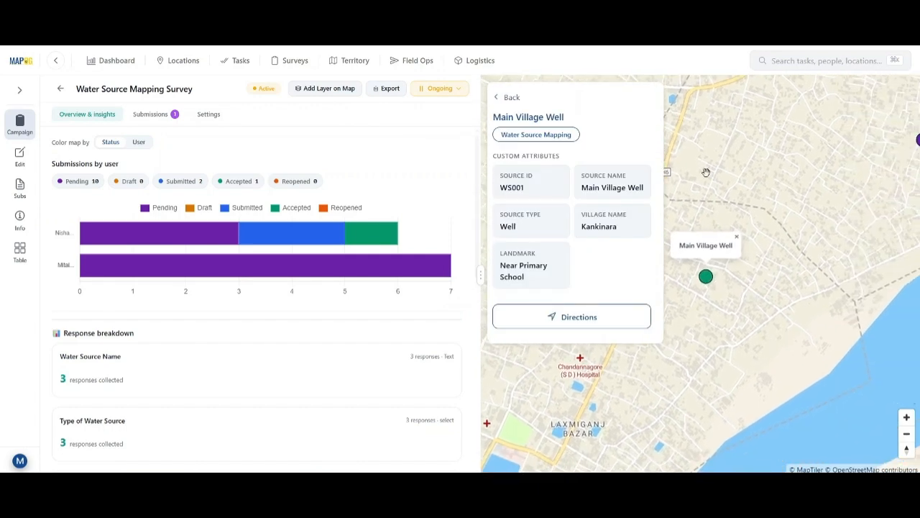
click(528, 321)
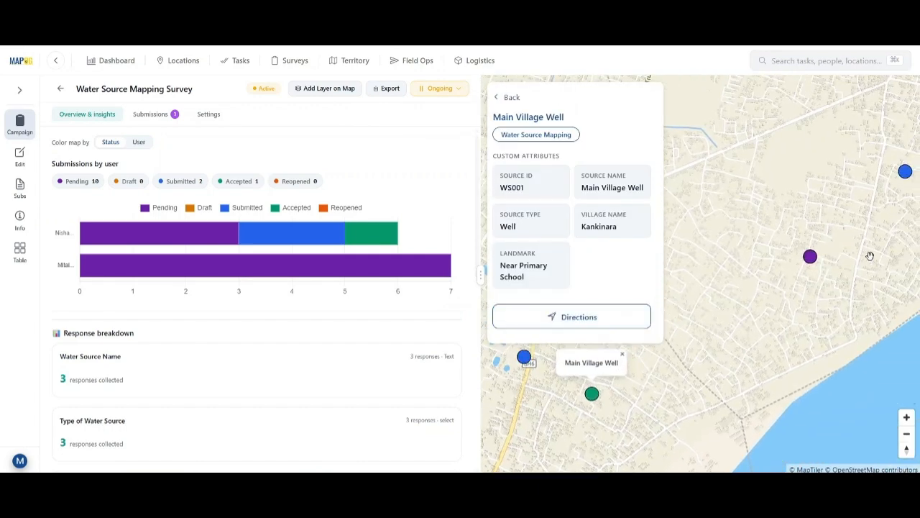
click(905, 174)
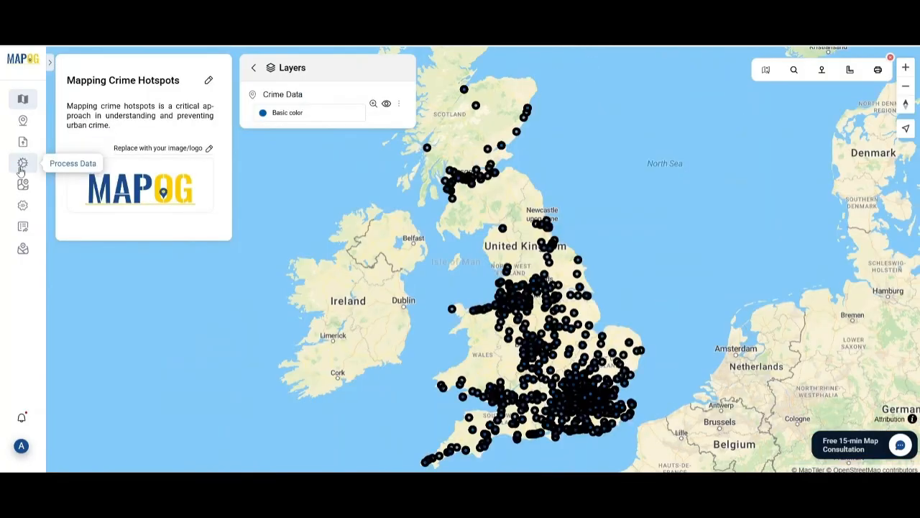
click(22, 164)
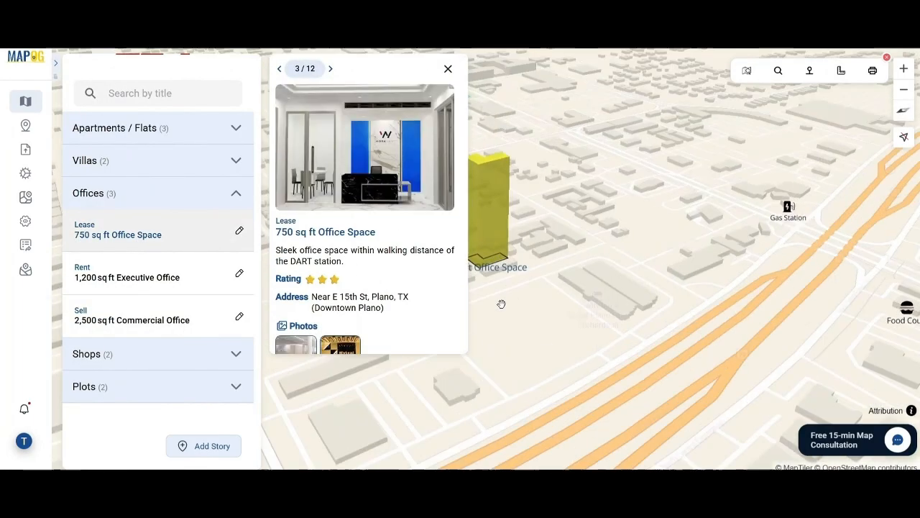
scroll(395, 269, down, 5)
click(146, 279)
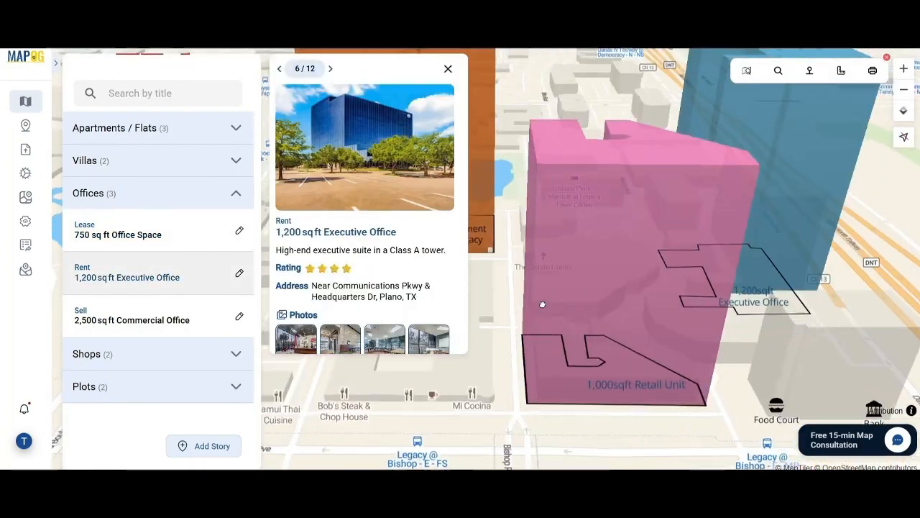
scroll(364, 216, down, 1)
click(429, 271)
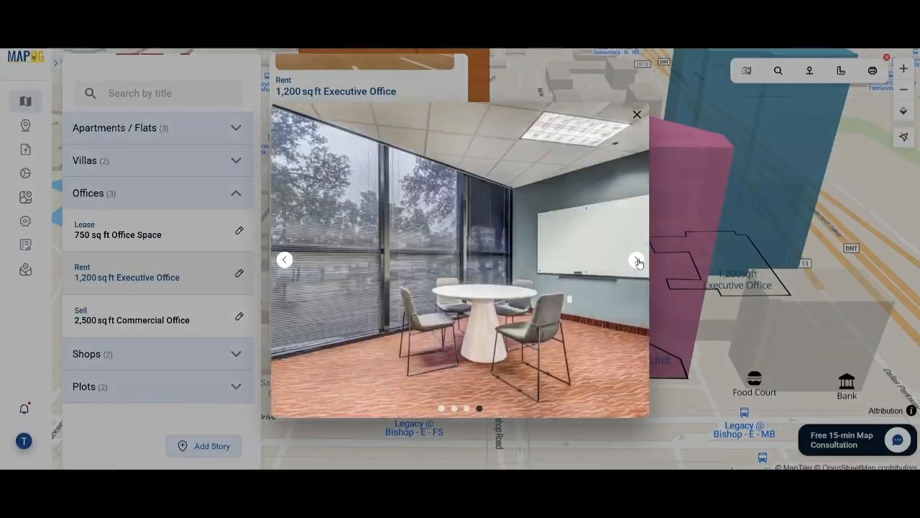